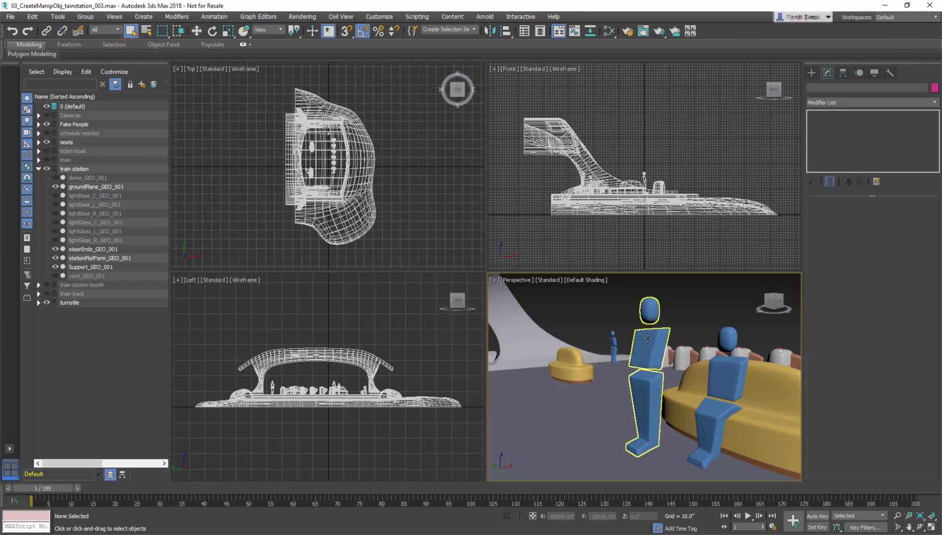
Select the standing figure, small yellow seat, seated figure, a turnstile base and the curved station support one at a time in the Perspective view.
{"action": "left_click", "coordinate": [647, 339]}
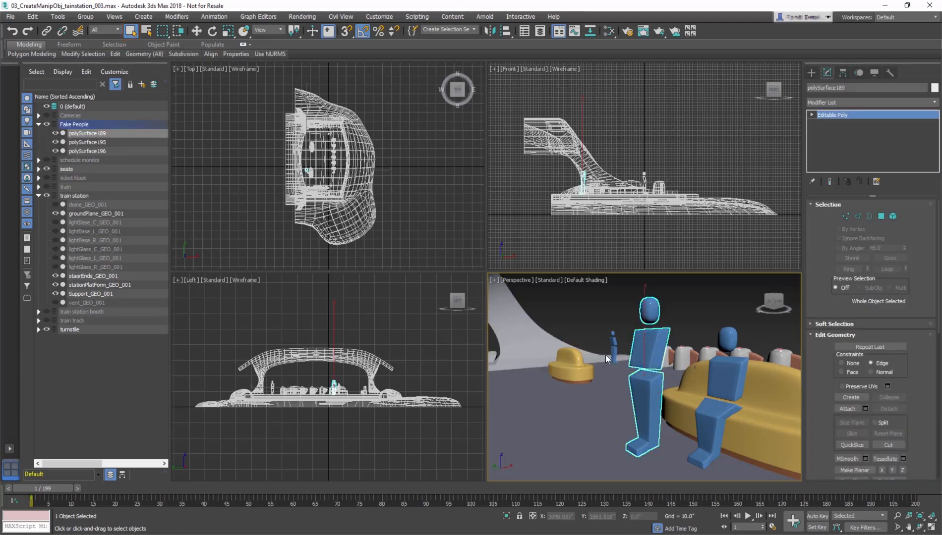
{"action": "left_click", "coordinate": [570, 367]}
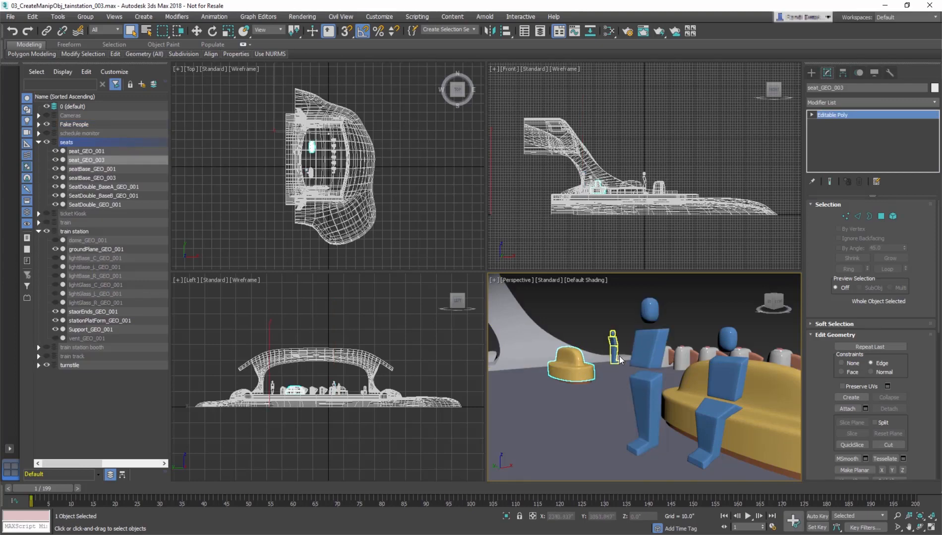
{"action": "left_click", "coordinate": [722, 394]}
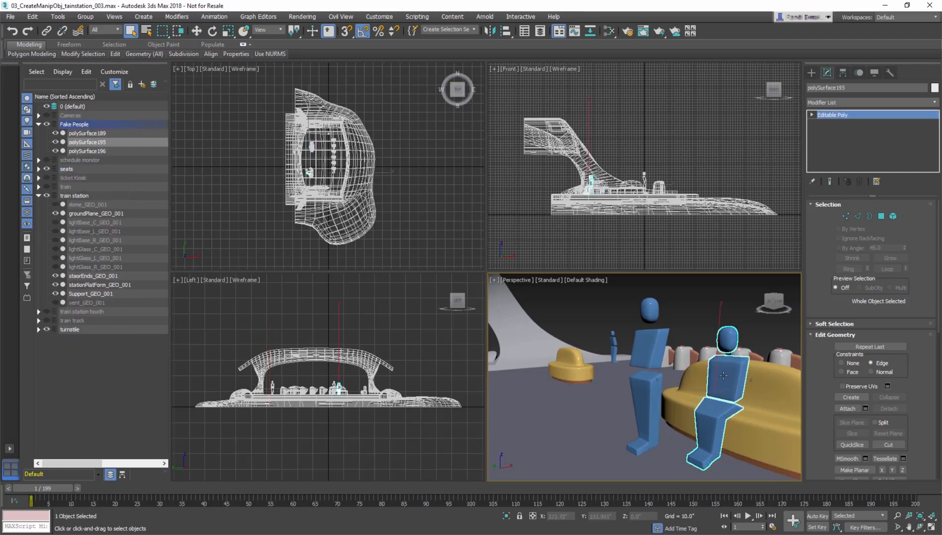
{"action": "left_click", "coordinate": [678, 357]}
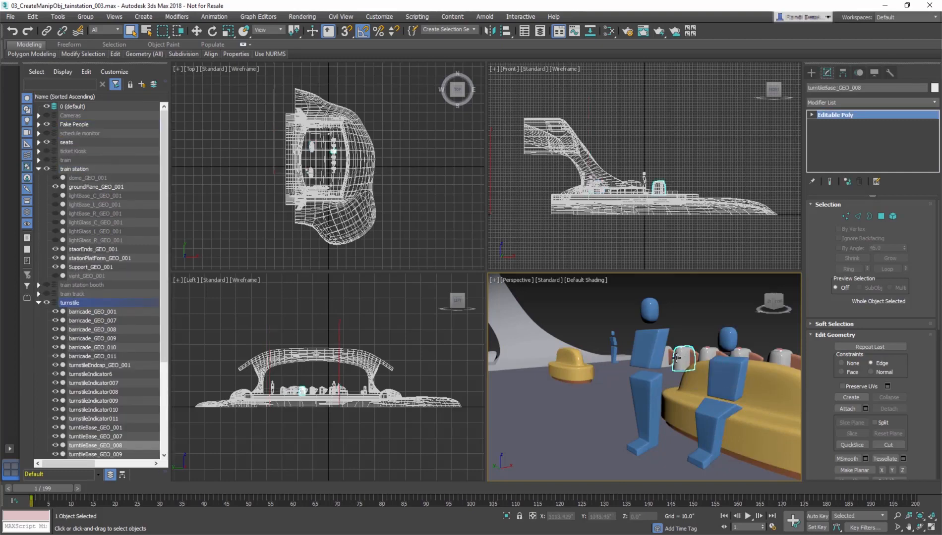
{"action": "left_click", "coordinate": [649, 351]}
{"action": "left_click", "coordinate": [622, 341]}
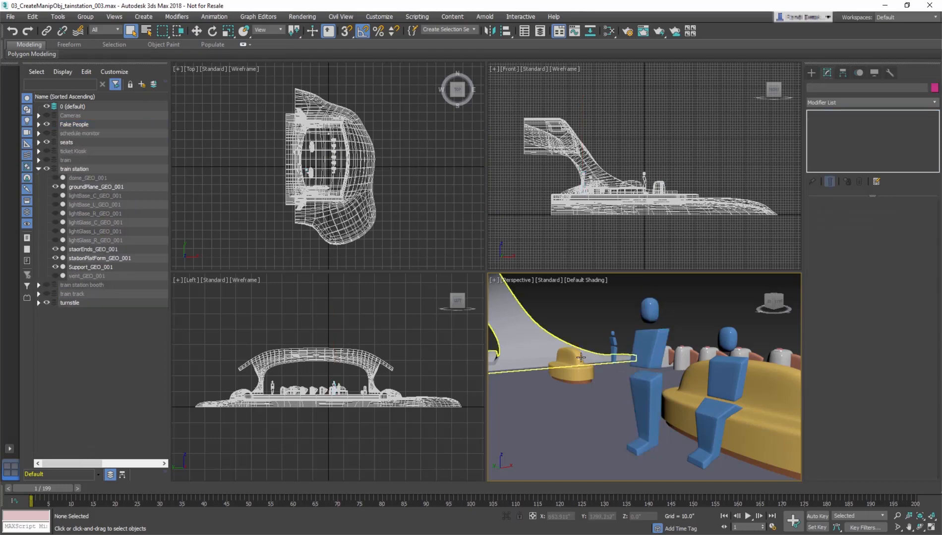
{"action": "left_click", "coordinate": [571, 365]}
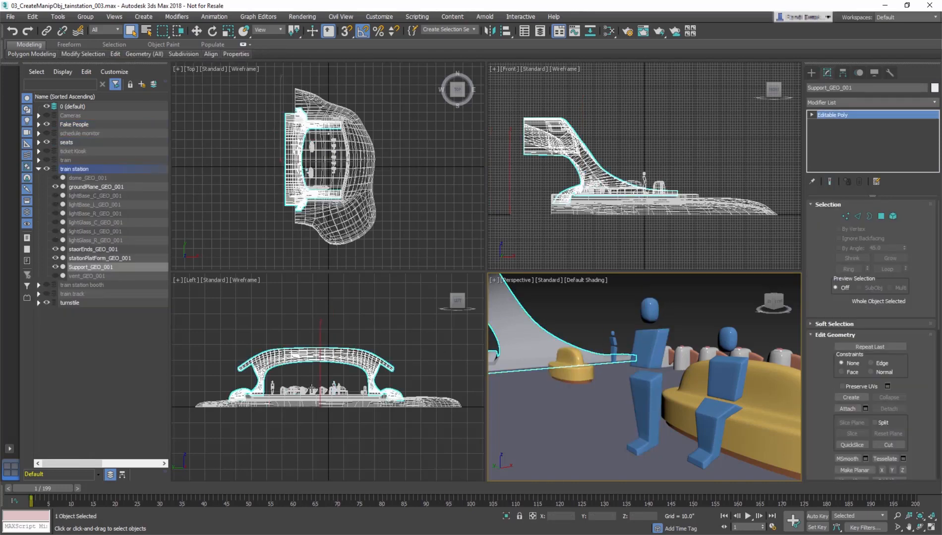
Select the middle turnstile's barricade and its top indicator individually in the Left wireframe view, finishing with nothing selected.
{"action": "scroll", "coordinate": [311, 388], "scroll_direction": "up", "scroll_amount": 6}
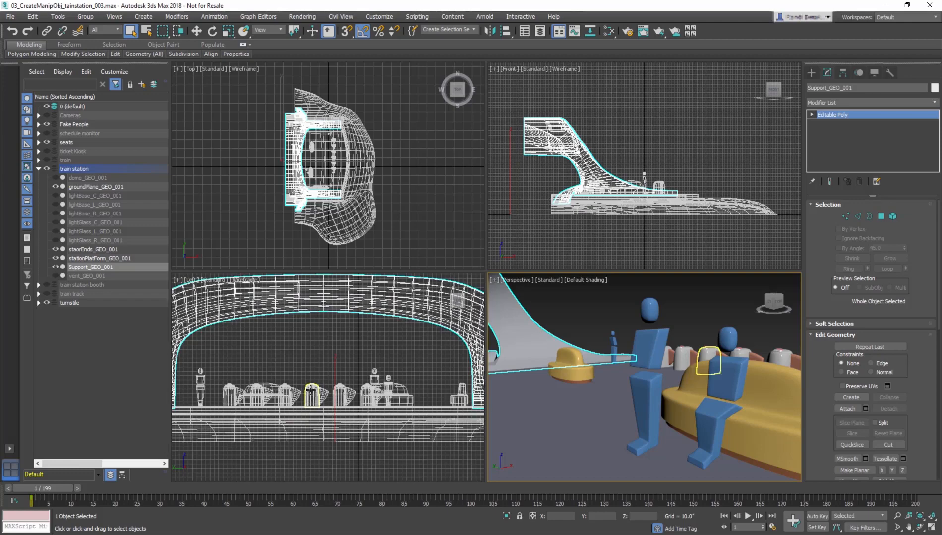
{"action": "left_click", "coordinate": [353, 365]}
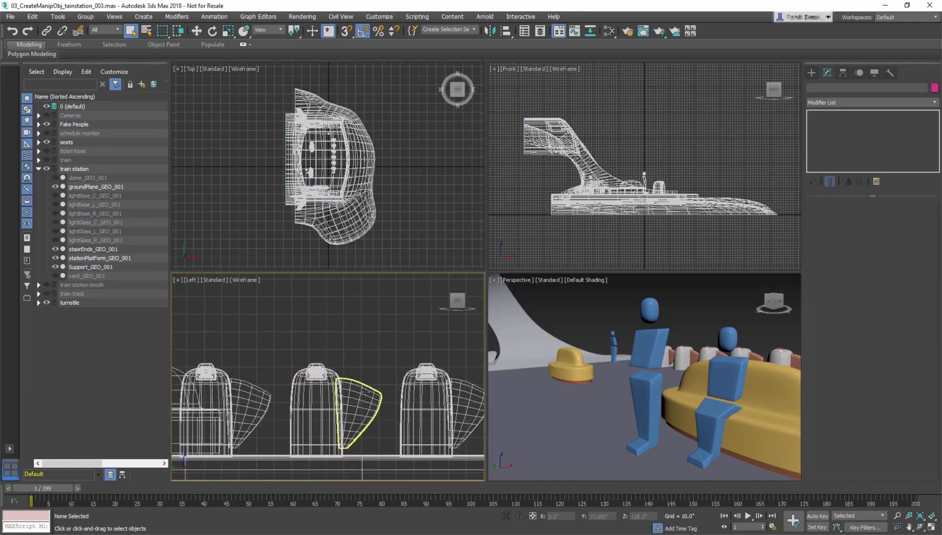
{"action": "left_click", "coordinate": [366, 393]}
{"action": "left_click", "coordinate": [403, 388]}
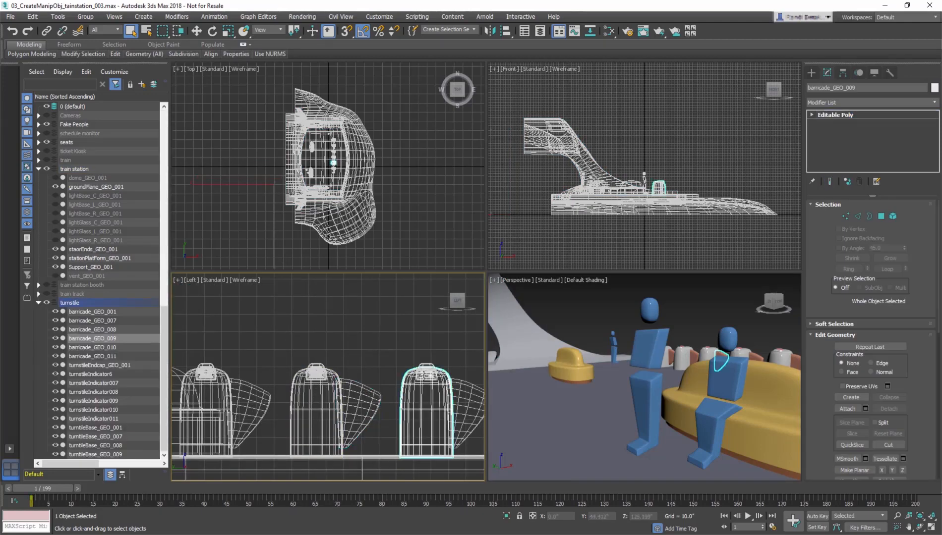
{"action": "left_click", "coordinate": [319, 364]}
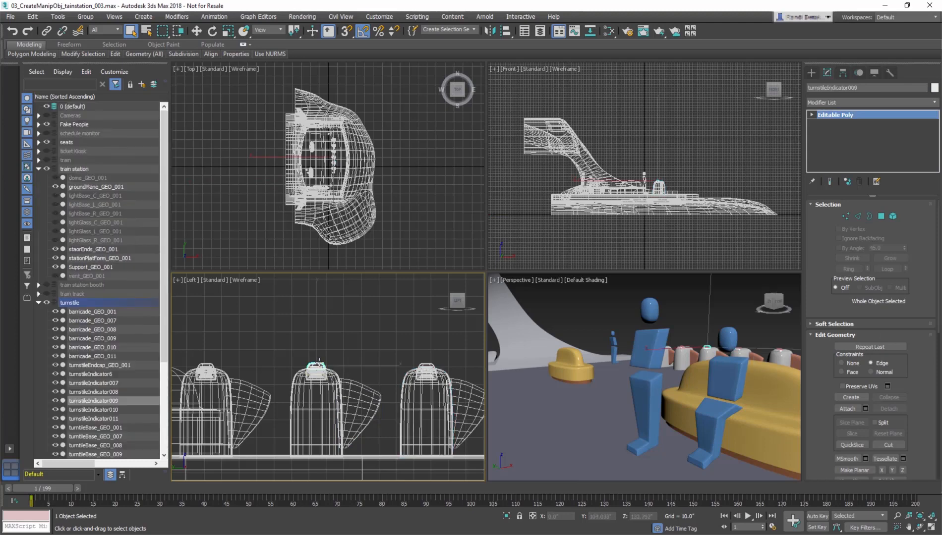
{"action": "left_click", "coordinate": [384, 388]}
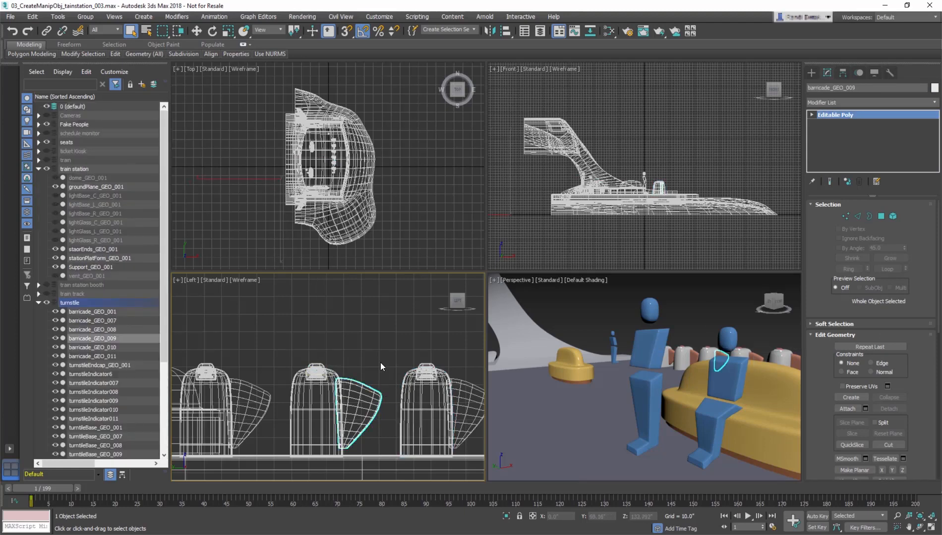
{"action": "left_click", "coordinate": [380, 364]}
Select the small yellow seat, the standing figure and the seated figure in turn, each replacing the previous selection.
{"action": "left_click", "coordinate": [568, 356]}
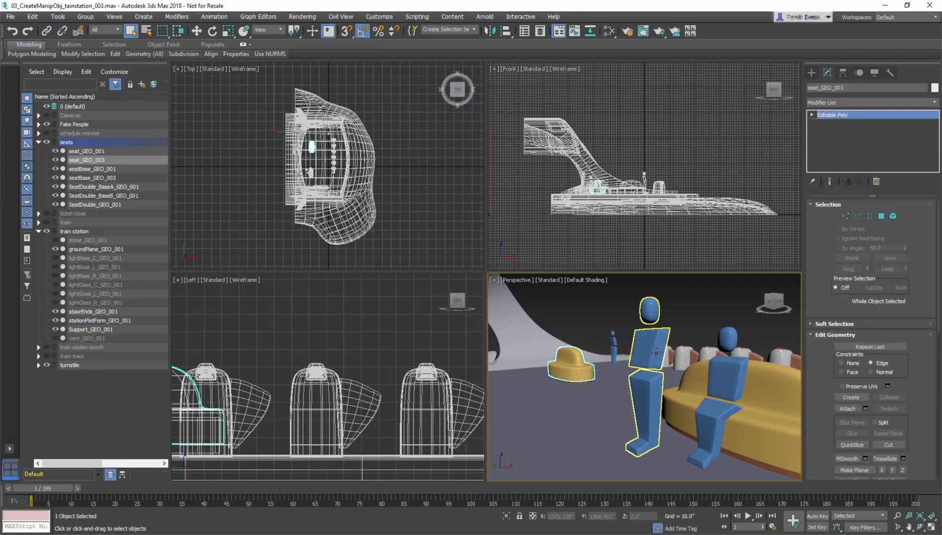
{"action": "left_click", "coordinate": [656, 353]}
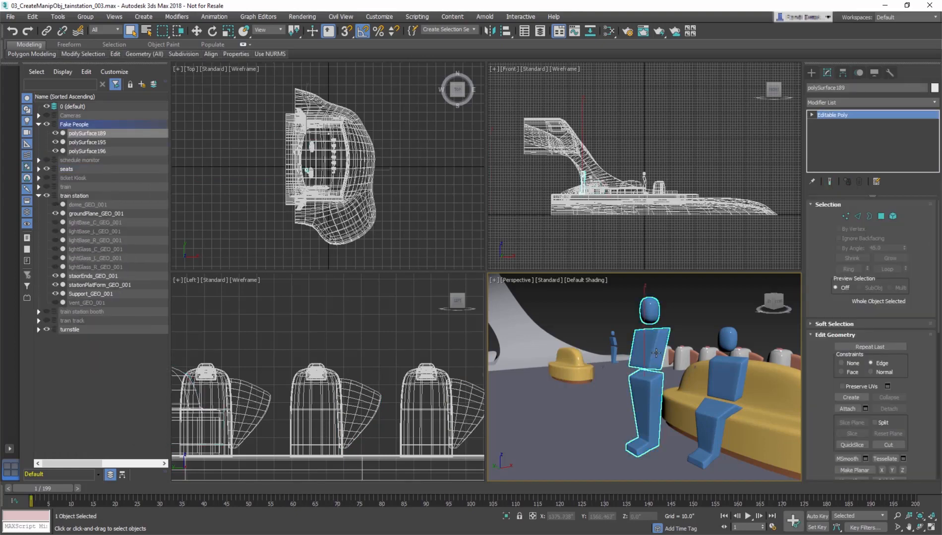
{"action": "left_click", "coordinate": [722, 374]}
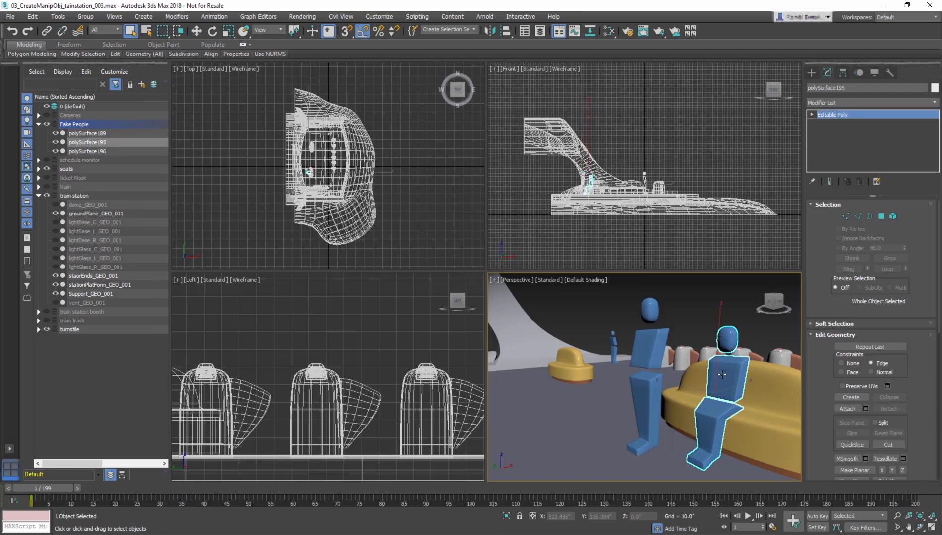
Add the large yellow seat, the standing figure, the small seat and the distant figure to the seated figure's selection.
{"action": "key", "text": "ctrl"}
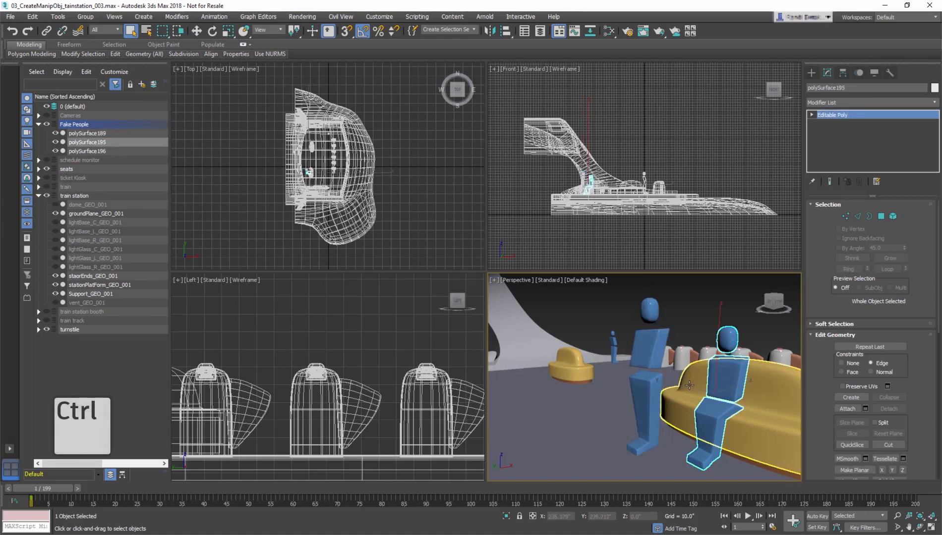
{"action": "left_click", "coordinate": [689, 385], "text": "ctrl"}
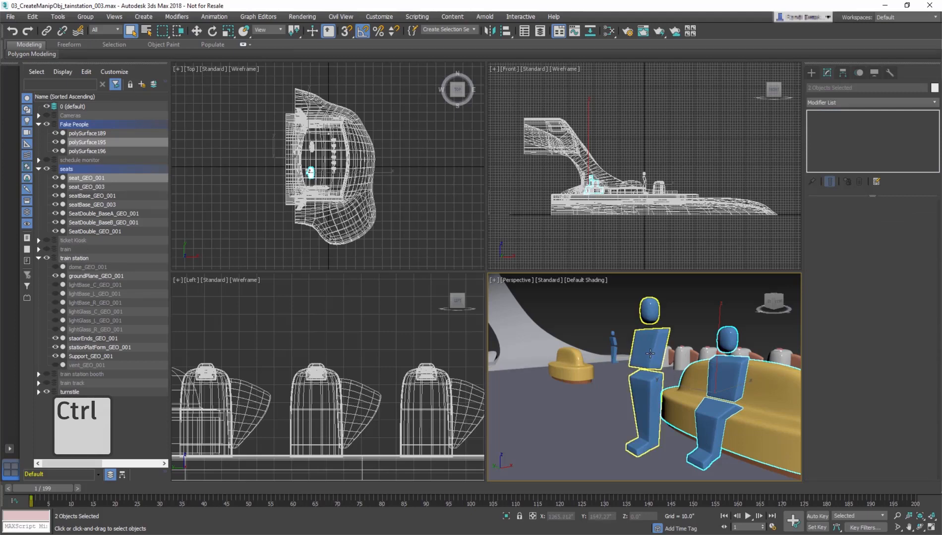
{"action": "left_click", "coordinate": [650, 354], "text": "ctrl"}
{"action": "left_click", "coordinate": [582, 366], "text": "ctrl"}
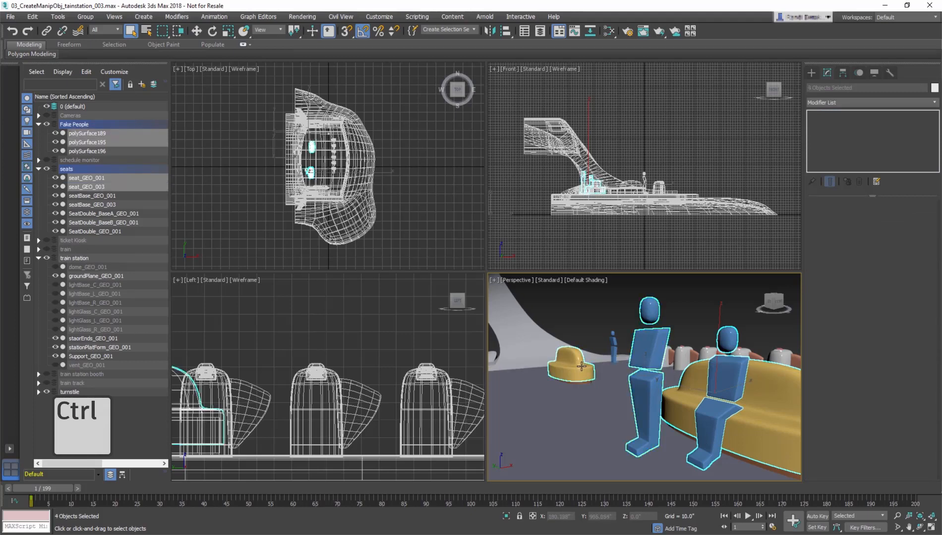
{"action": "left_click", "coordinate": [613, 350], "text": "ctrl"}
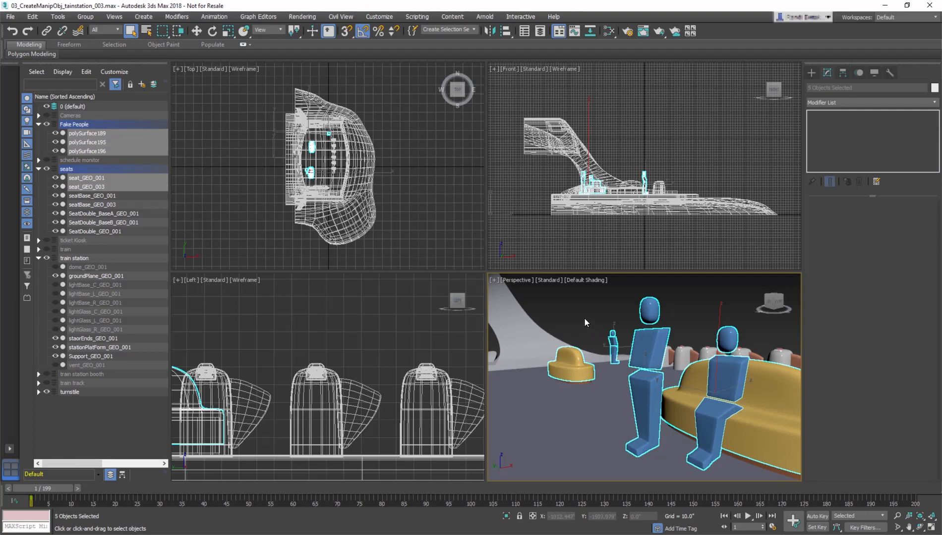
{"action": "key", "text": "ctrl"}
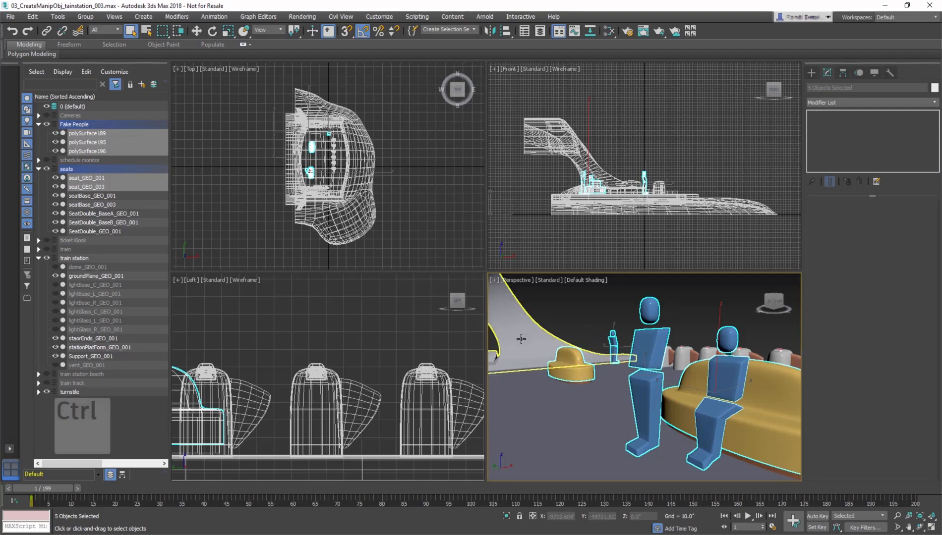
{"action": "left_click", "coordinate": [547, 333], "text": "ctrl"}
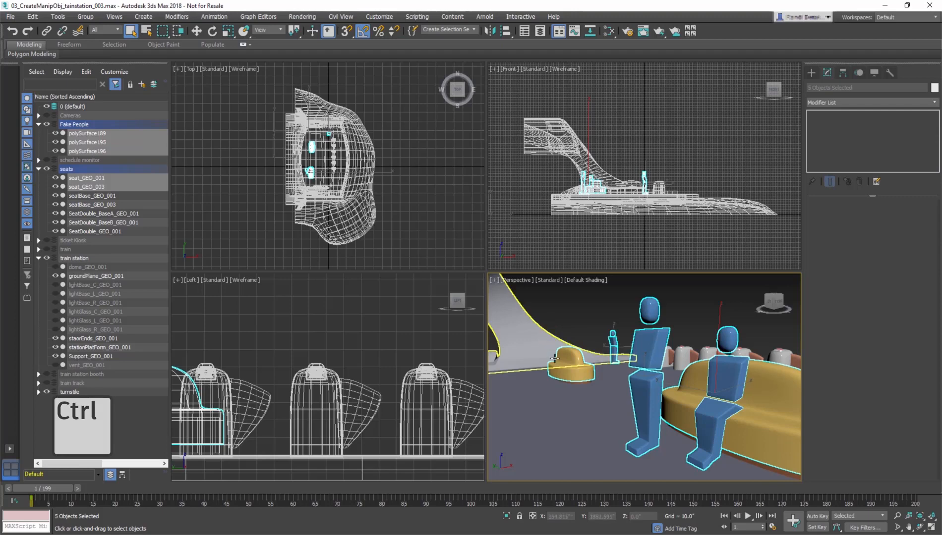
Remove the small seat, distant figure, standing figure and large seat from the selection one by one, finishing with nothing selected.
{"action": "left_click", "coordinate": [591, 350], "text": "alt"}
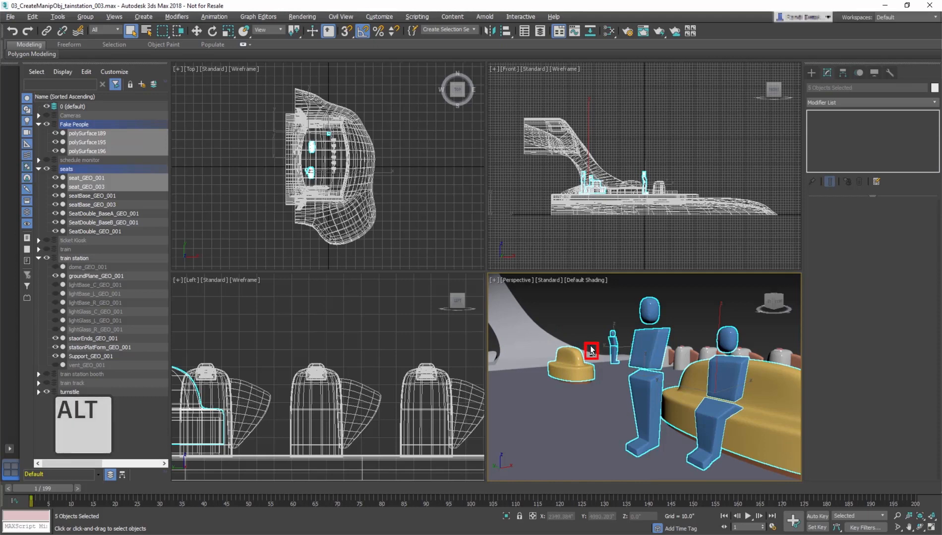
{"action": "left_click", "coordinate": [573, 359], "text": "alt"}
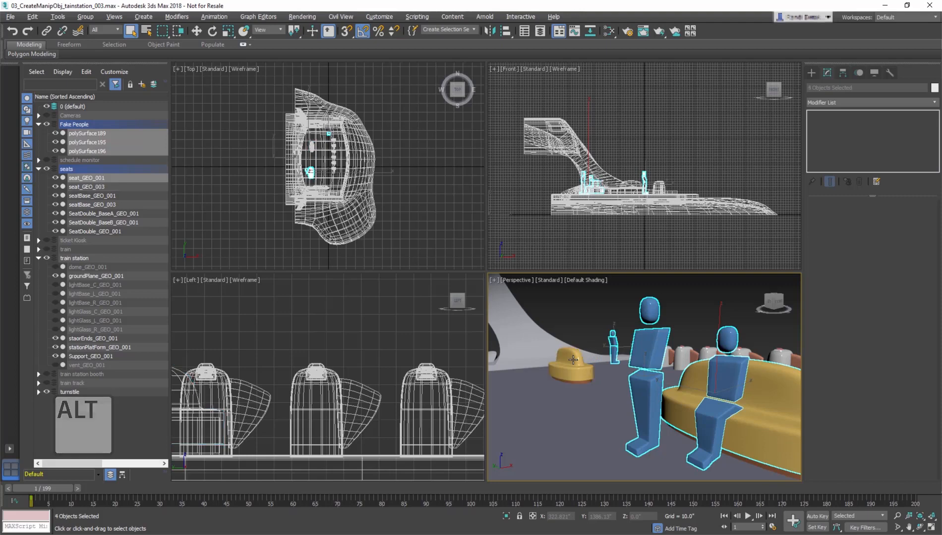
{"action": "left_click", "coordinate": [613, 339], "text": "alt"}
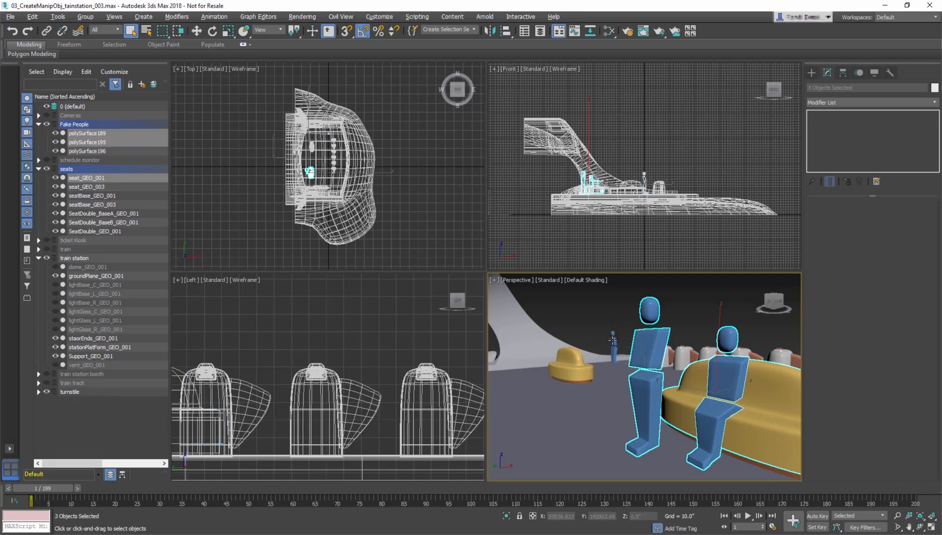
{"action": "left_click", "coordinate": [648, 413], "text": "alt"}
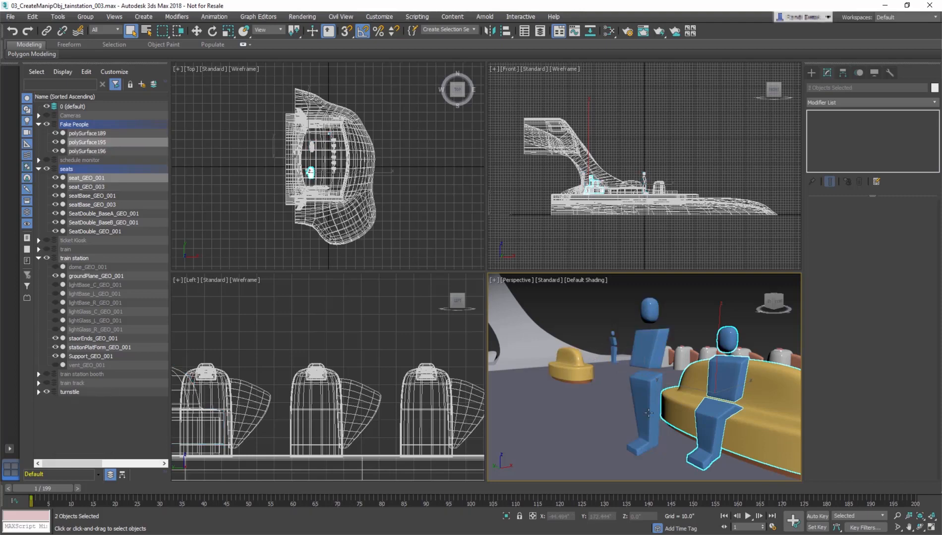
{"action": "left_click", "coordinate": [683, 405], "text": "alt"}
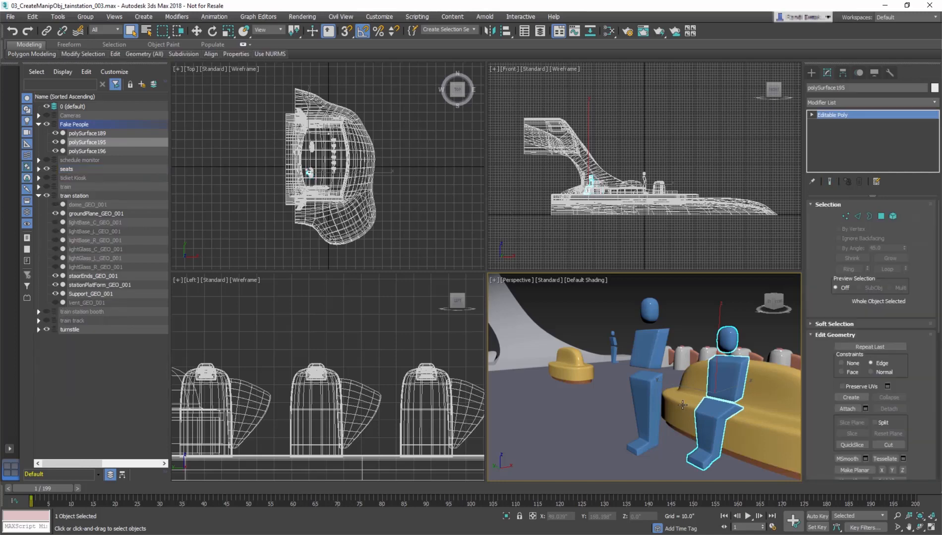
{"action": "left_click", "coordinate": [561, 309]}
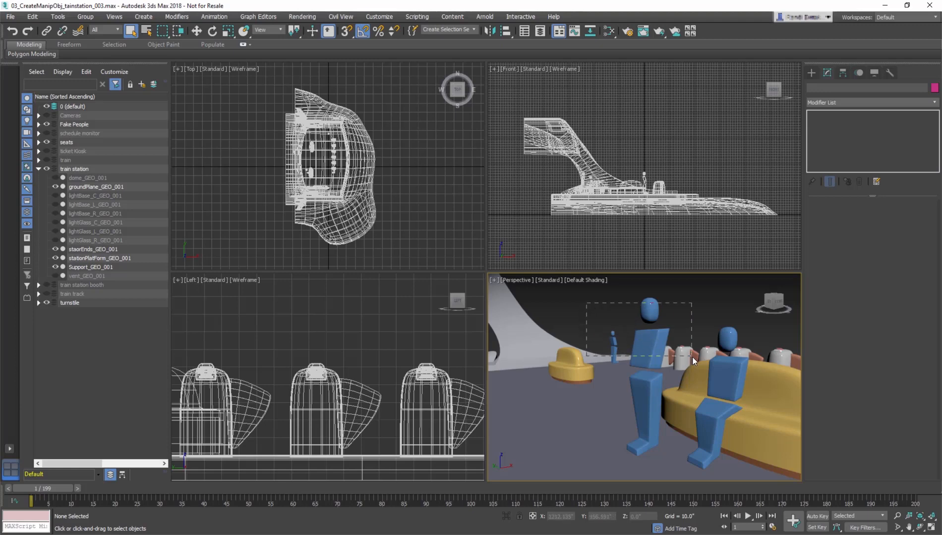
Region-select across the standing figure and nearby turnstiles, then across the turnstile row from the opposite side, clearing the selection after each.
{"action": "left_click_drag", "start_coordinate": [693, 360], "coordinate": [697, 362]}
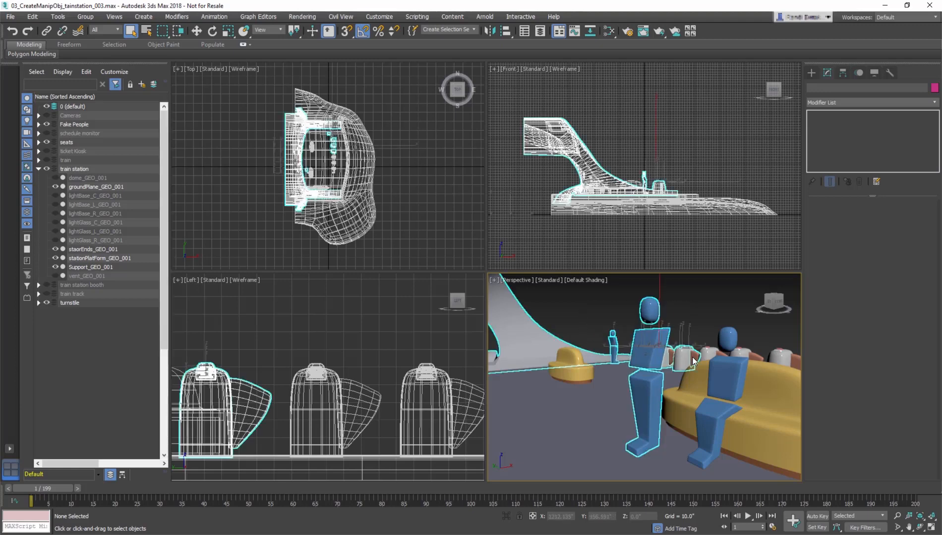
{"action": "left_click", "coordinate": [713, 317]}
{"action": "middle_click_drag", "start_coordinate": [709, 305], "coordinate": [597, 305], "text": "alt"}
{"action": "scroll", "coordinate": [597, 305], "scroll_direction": "down", "scroll_amount": 10}
{"action": "scroll", "coordinate": [606, 316], "scroll_direction": "up", "scroll_amount": 4}
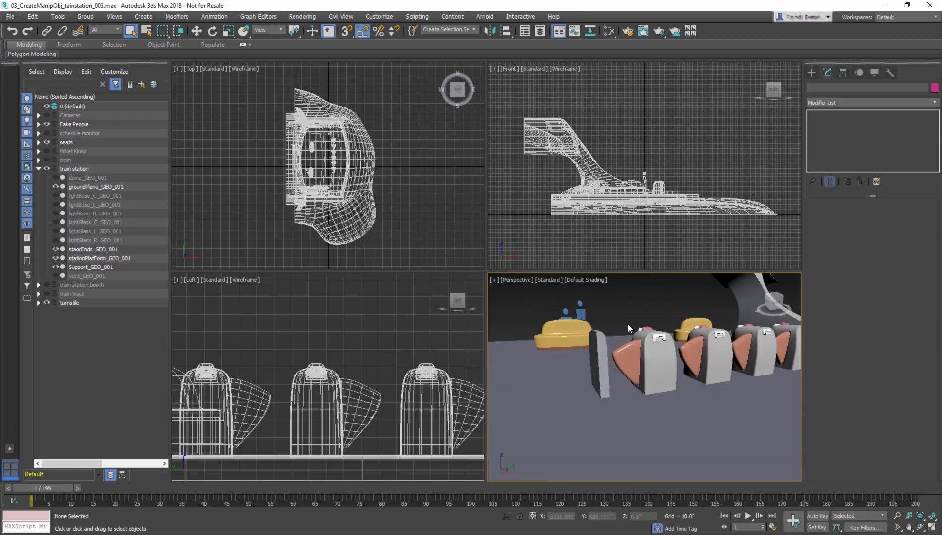
{"action": "left_click_drag", "start_coordinate": [627, 307], "coordinate": [753, 368]}
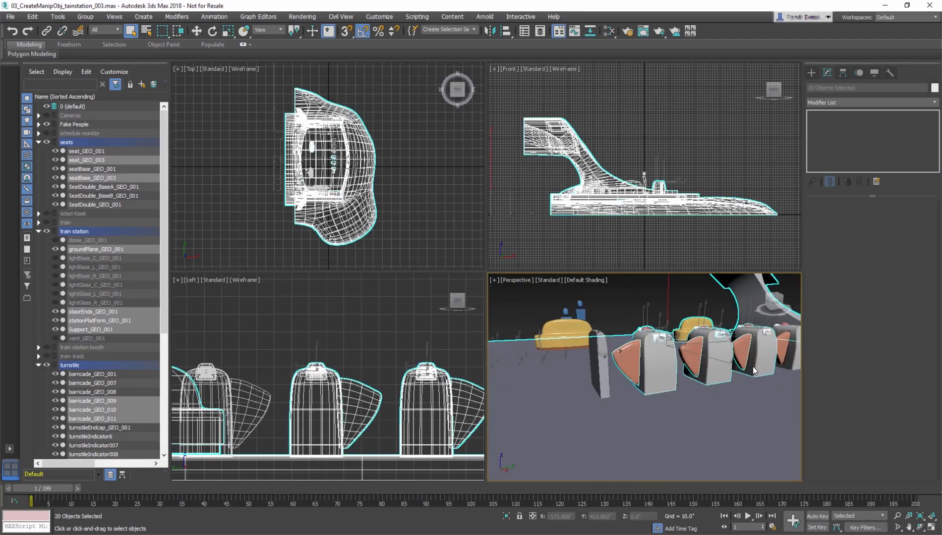
{"action": "left_click", "coordinate": [559, 293]}
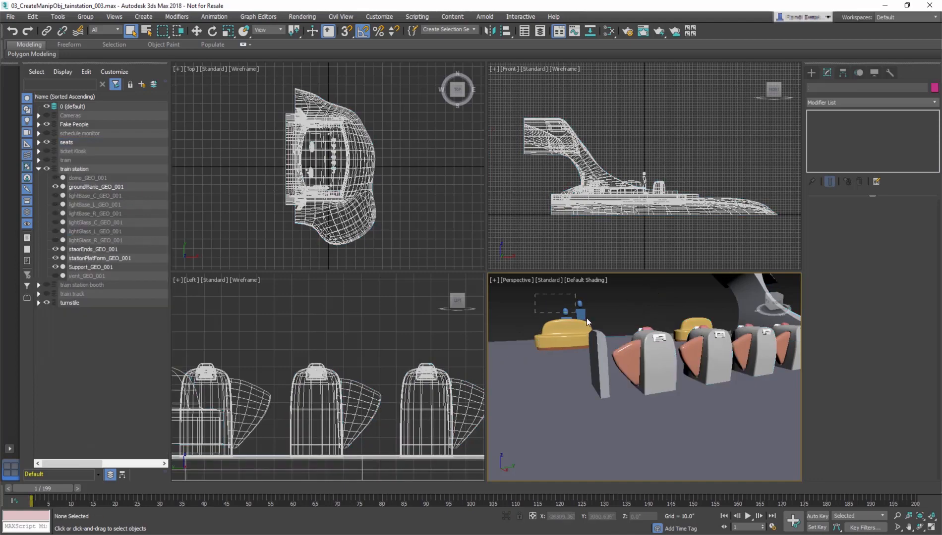
Region-select the two figures and the large yellow seat with a box that only crosses the seat, then clear the selection.
{"action": "left_click_drag", "start_coordinate": [615, 328], "coordinate": [615, 328]}
{"action": "left_click_drag", "start_coordinate": [534, 295], "coordinate": [580, 324]}
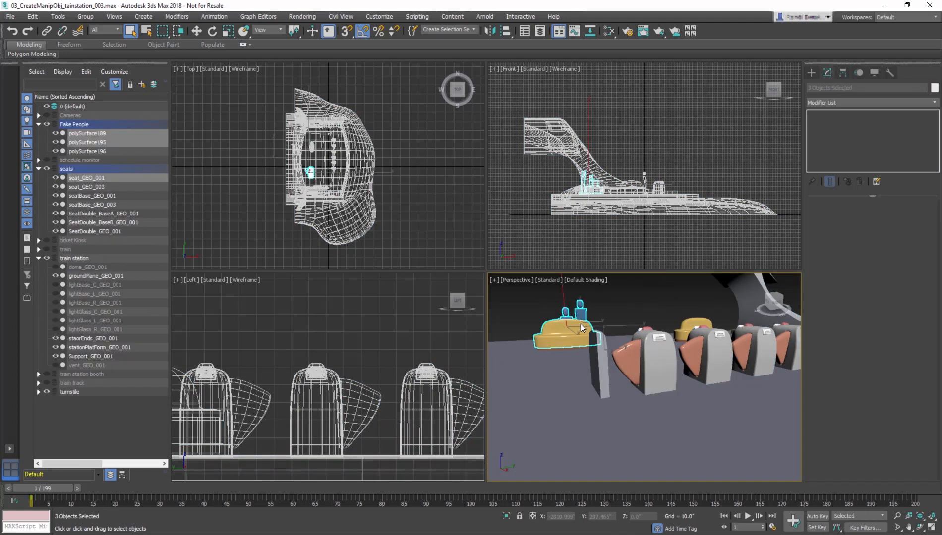
{"action": "left_click", "coordinate": [517, 303]}
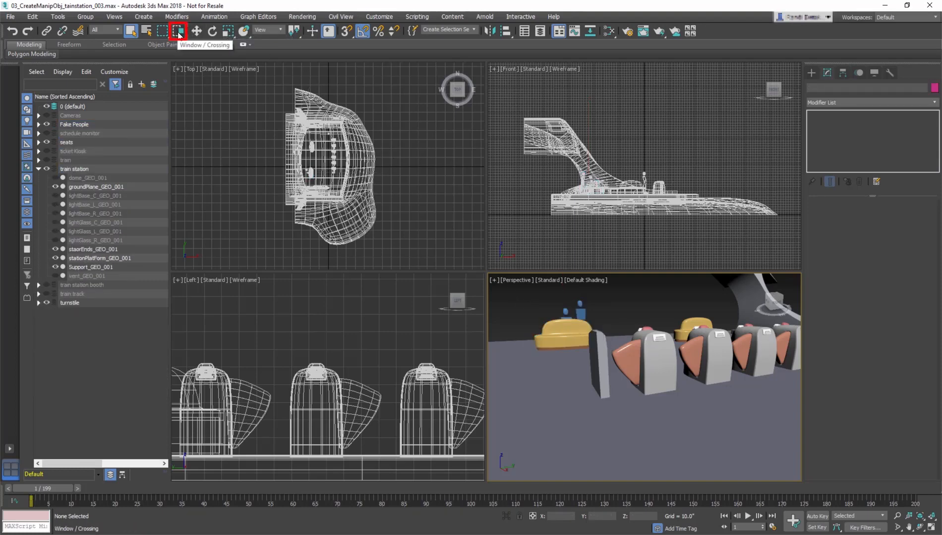
Switch region selection to Window mode and select the two figures and the large seat with its base by enclosing them completely.
{"action": "left_click", "coordinate": [178, 33]}
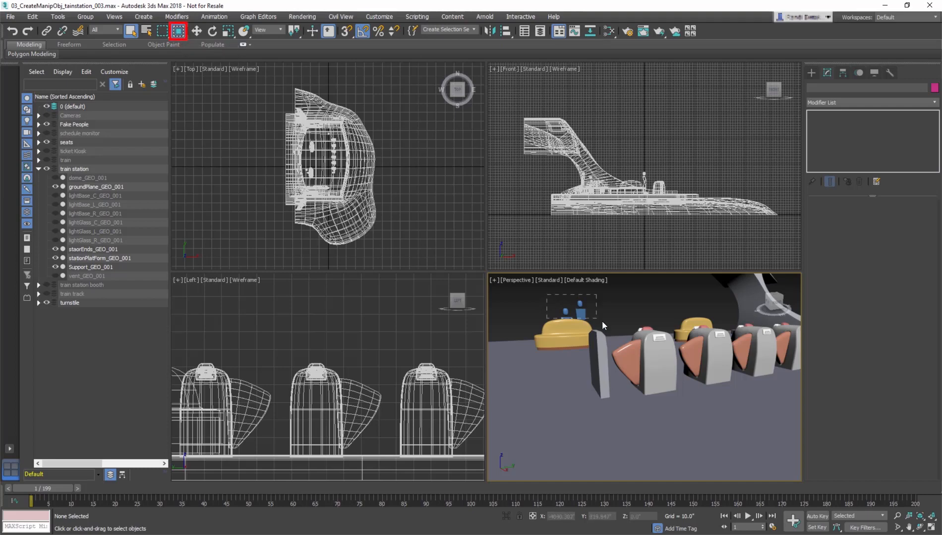
{"action": "left_click_drag", "start_coordinate": [598, 331], "coordinate": [597, 331]}
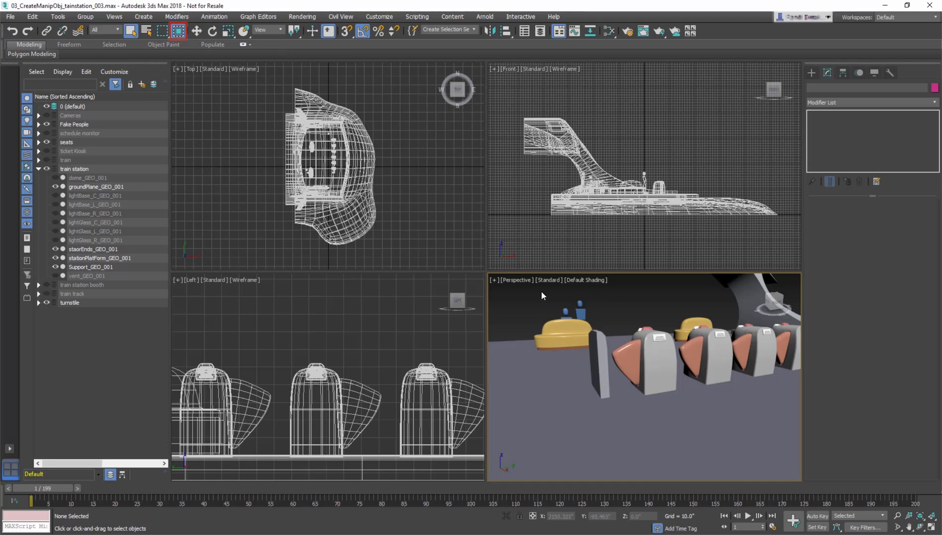
{"action": "left_click_drag", "start_coordinate": [612, 365], "coordinate": [611, 366]}
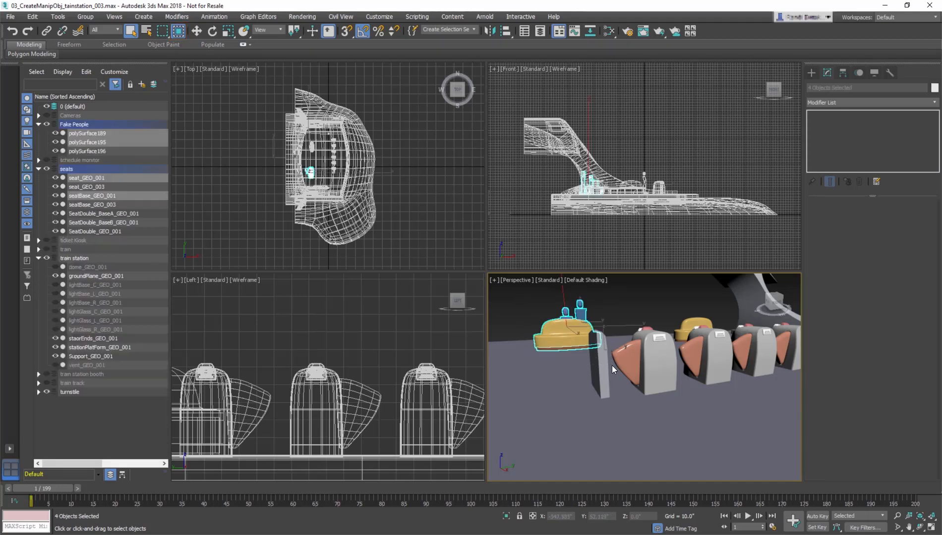
Clear the selection, draw a region around the two figures and large seat again, and clear the result.
{"action": "left_click", "coordinate": [513, 293]}
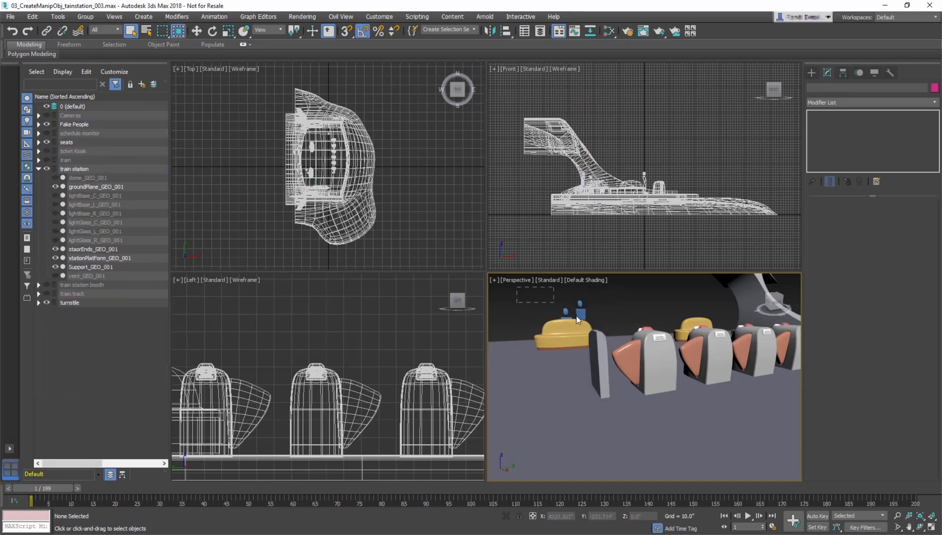
{"action": "left_click_drag", "start_coordinate": [611, 358], "coordinate": [612, 357]}
{"action": "left_click", "coordinate": [501, 296]}
Switch to the Circular selection region and circle-select around the two figures above the large seat.
{"action": "left_click", "coordinate": [168, 30]}
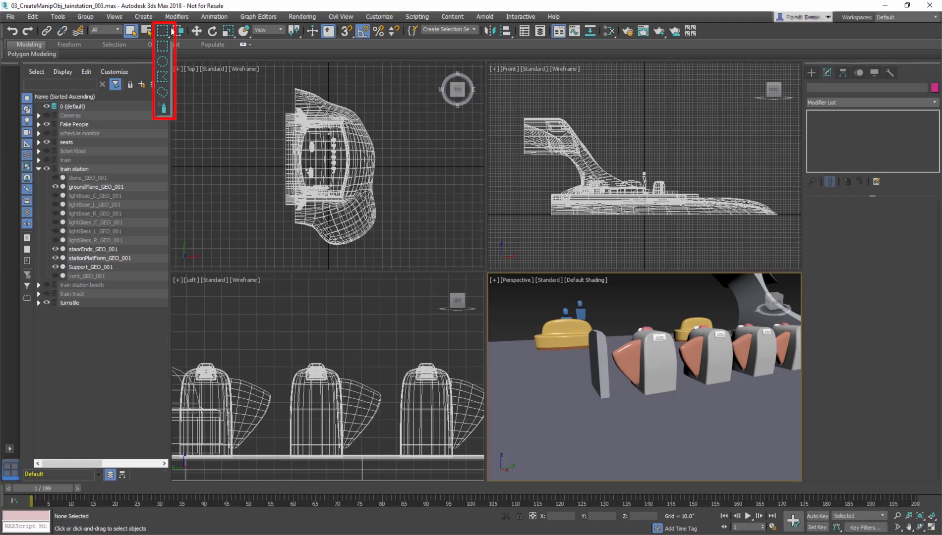
{"action": "left_click_drag", "start_coordinate": [172, 32], "coordinate": [168, 63]}
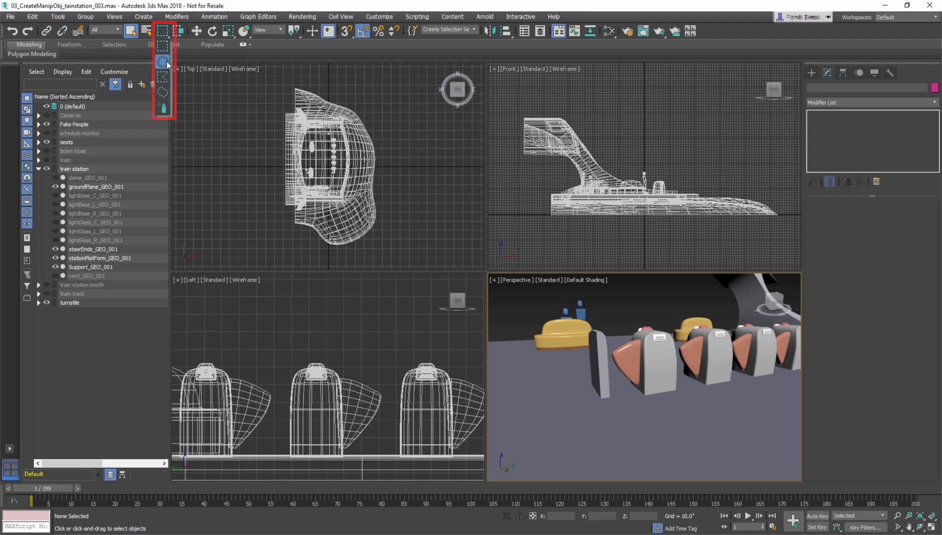
{"action": "left_click_drag", "start_coordinate": [168, 64], "coordinate": [166, 62]}
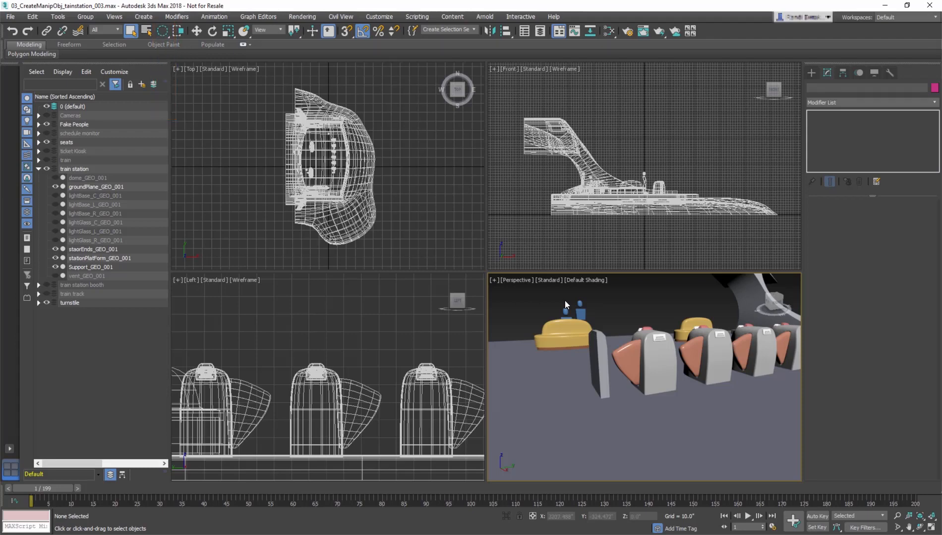
{"action": "left_click_drag", "start_coordinate": [565, 300], "coordinate": [586, 328]}
Switch to the Fence selection region and outline the two figures, the large seat and the end panel beside it.
{"action": "left_click_drag", "start_coordinate": [162, 32], "coordinate": [169, 87]}
{"action": "left_click", "coordinate": [527, 312]}
{"action": "left_click", "coordinate": [524, 313]}
Switch to the Lasso selection region, clear the selection and lasso the figures, both seats and the nearest turnstiles in the perspective view.
{"action": "left_click_drag", "start_coordinate": [162, 33], "coordinate": [166, 91]}
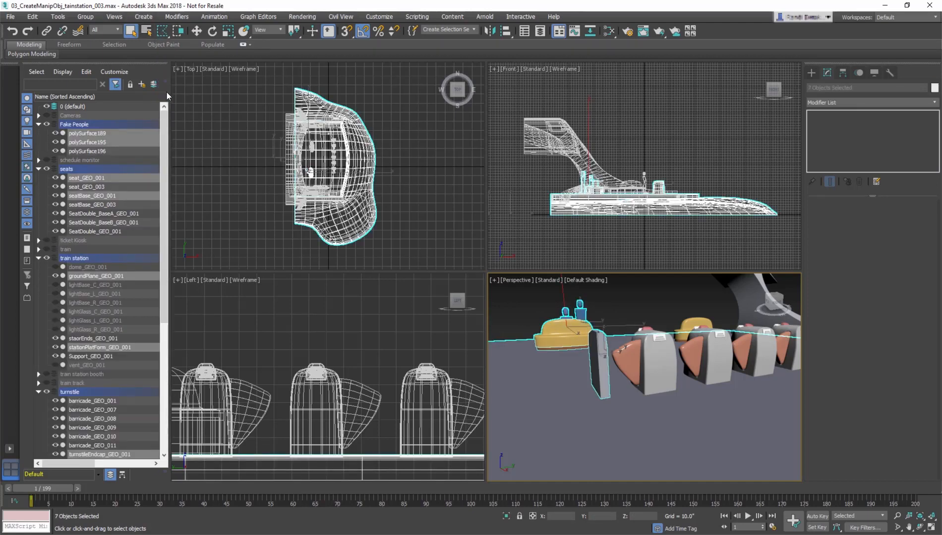
{"action": "left_click", "coordinate": [524, 315]}
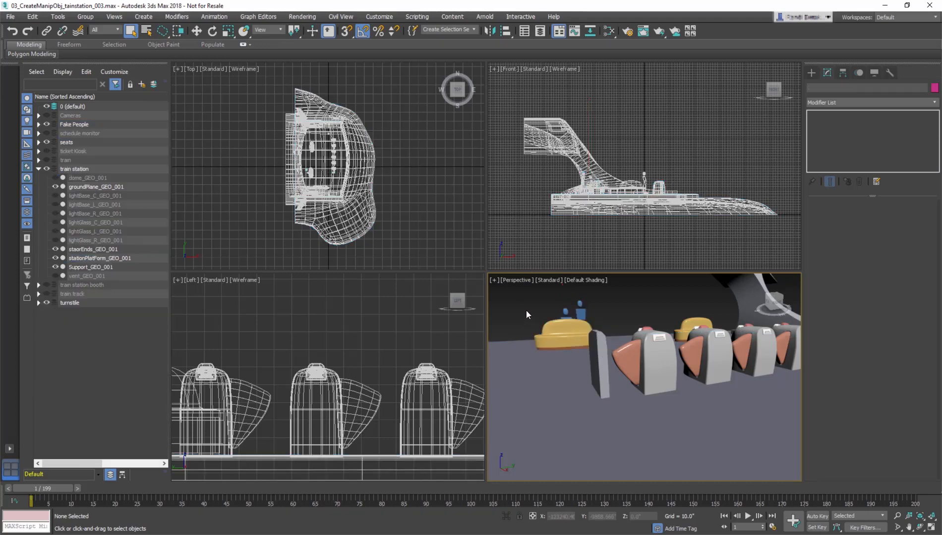
{"action": "mouse_move", "coordinate": [595, 302]}
{"action": "left_mouse_down"}
{"action": "mouse_move", "coordinate": [684, 328]}
{"action": "mouse_move", "coordinate": [671, 414]}
{"action": "mouse_move", "coordinate": [498, 402]}
{"action": "left_mouse_up"}
{"action": "left_click_drag", "start_coordinate": [526, 296], "coordinate": [527, 296]}
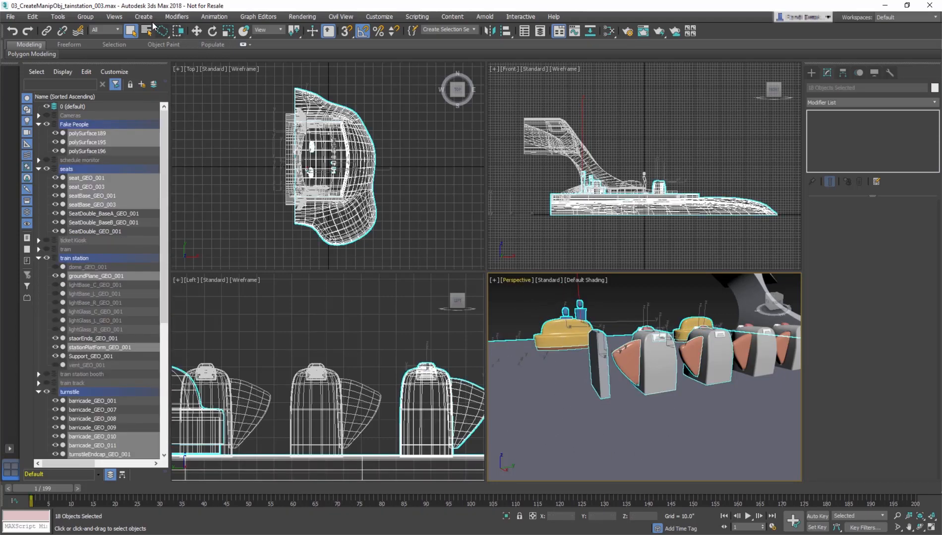
Switch to the Paint selection region, paint across the station in the Top view and clear the selection.
{"action": "left_click_drag", "start_coordinate": [164, 33], "coordinate": [165, 115]}
{"action": "left_click", "coordinate": [394, 151]}
{"action": "mouse_move", "coordinate": [387, 140]}
{"action": "left_mouse_down"}
{"action": "mouse_move", "coordinate": [338, 128]}
{"action": "mouse_move", "coordinate": [286, 154]}
{"action": "mouse_move", "coordinate": [292, 198]}
{"action": "left_mouse_up"}
{"action": "left_click", "coordinate": [288, 315]}
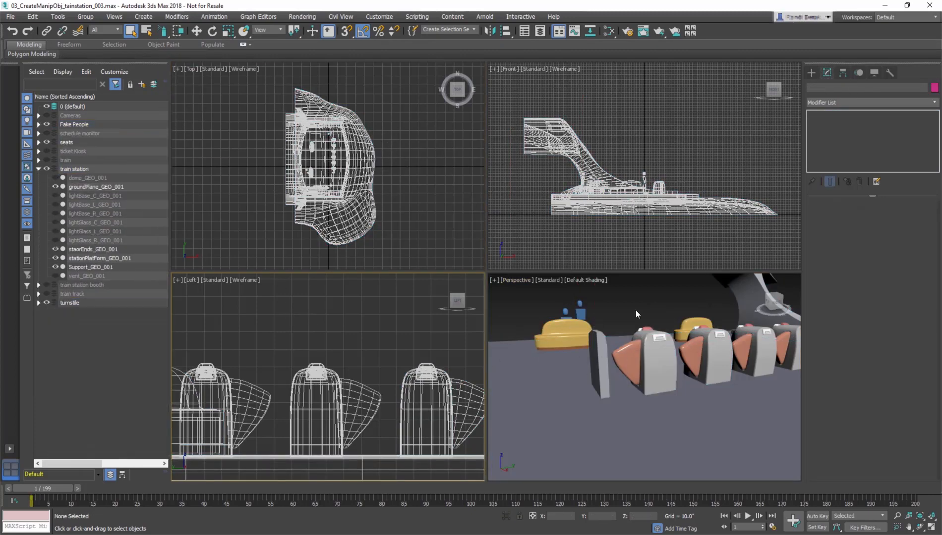
Paint-select across the small seat, turnstiles and large seat in the perspective view, then paint-select only the nearest turnstile and the floor beneath it.
{"action": "left_click", "coordinate": [652, 309]}
{"action": "left_click", "coordinate": [700, 319]}
{"action": "mouse_move", "coordinate": [699, 319]}
{"action": "left_mouse_down"}
{"action": "mouse_move", "coordinate": [654, 354]}
{"action": "mouse_move", "coordinate": [614, 367]}
{"action": "mouse_move", "coordinate": [529, 363]}
{"action": "mouse_move", "coordinate": [558, 305]}
{"action": "left_mouse_up"}
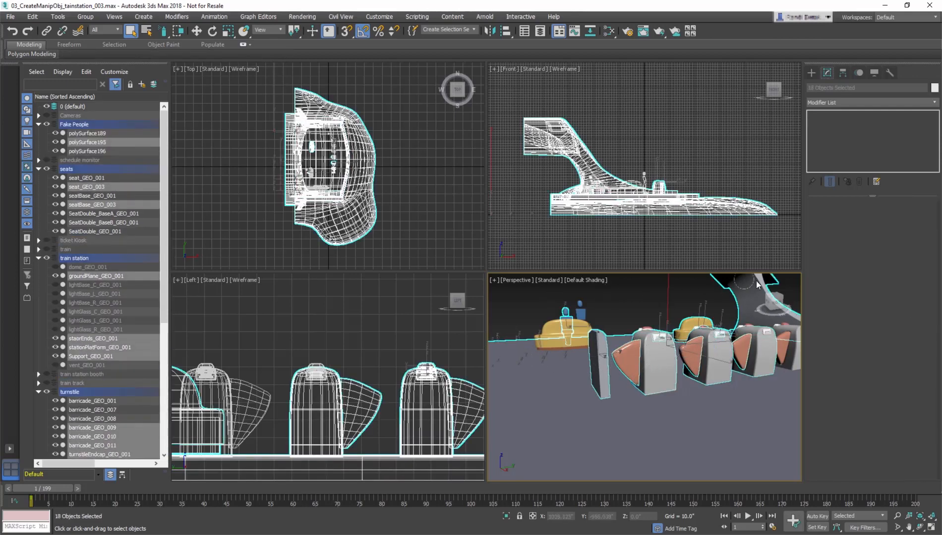
{"action": "left_click_drag", "start_coordinate": [661, 298], "coordinate": [646, 338]}
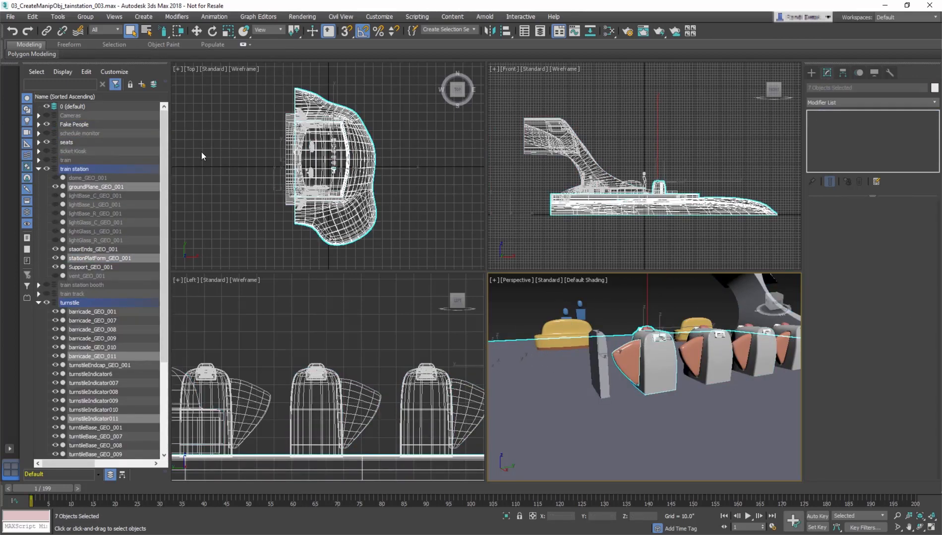
Return to the Rectangular selection region, select the figures and large seat afresh, and add the small seat, nearby turnstiles and support to the selection.
{"action": "left_click_drag", "start_coordinate": [163, 31], "coordinate": [163, 33]}
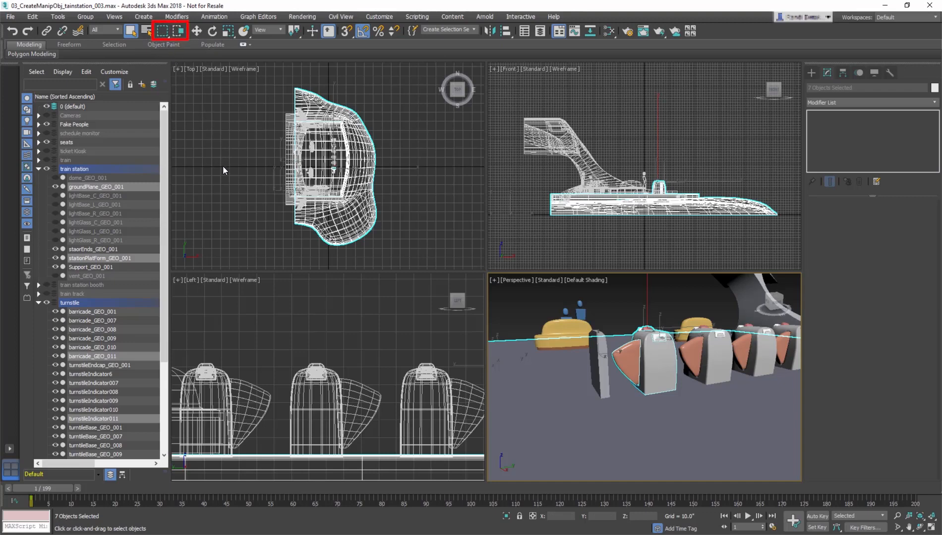
{"action": "left_click", "coordinate": [528, 310]}
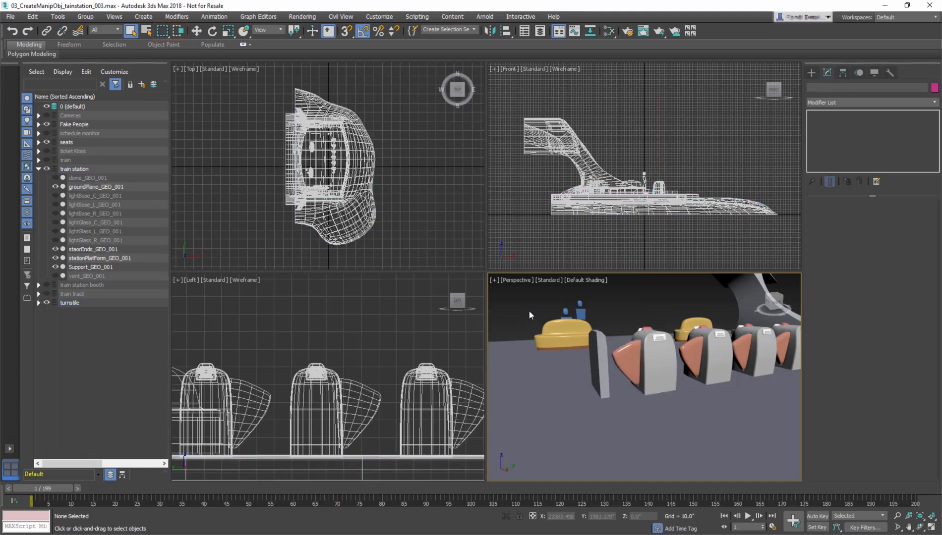
{"action": "left_click_drag", "start_coordinate": [536, 309], "coordinate": [578, 341], "text": "ctrl"}
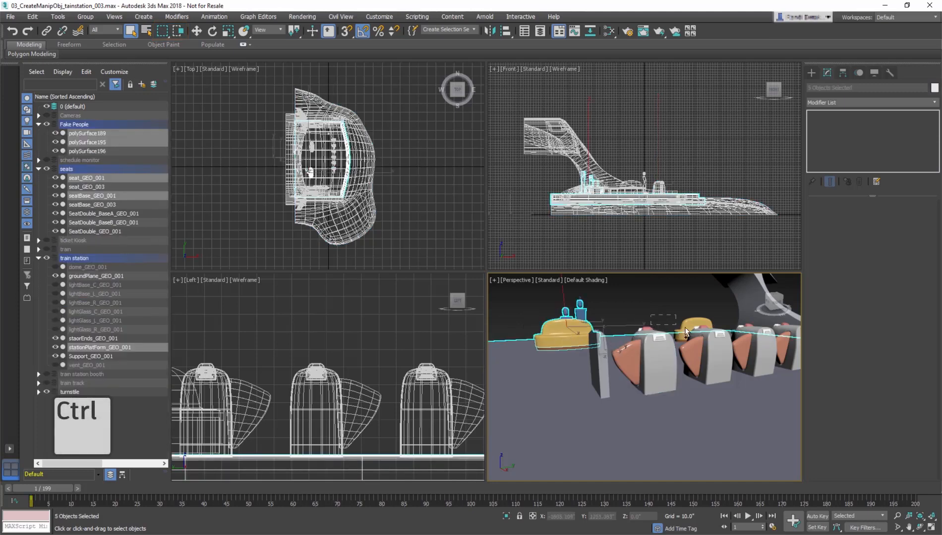
{"action": "left_click", "coordinate": [728, 309], "text": "ctrl"}
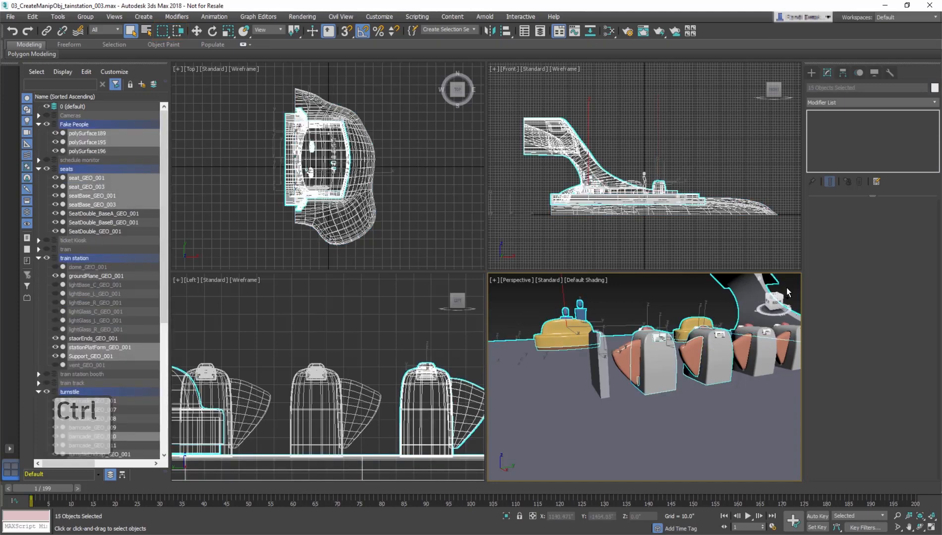
Remove the two figures, large seat top, station platform and nearest turnstile from the selection, then clear what remains.
{"action": "left_click", "coordinate": [575, 312], "text": "alt"}
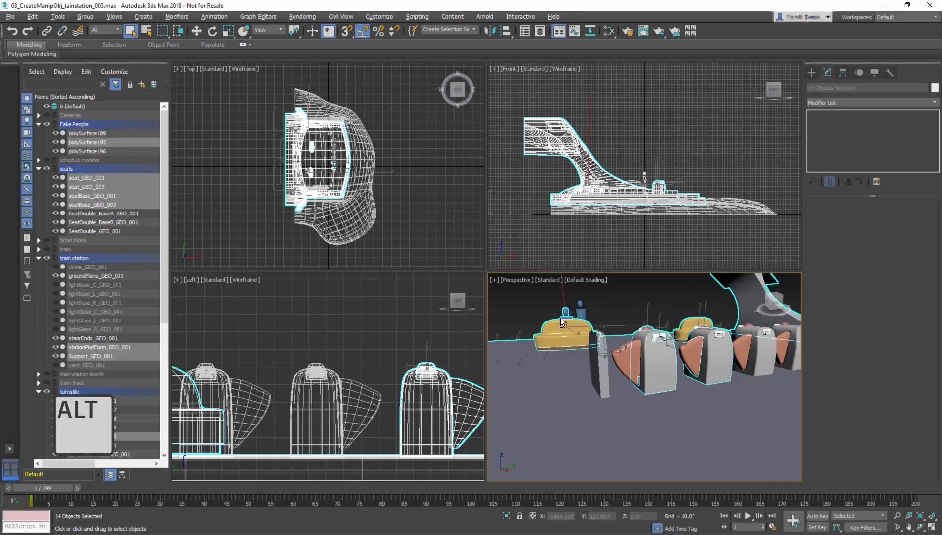
{"action": "left_click_drag", "start_coordinate": [630, 364], "coordinate": [658, 374], "text": "alt"}
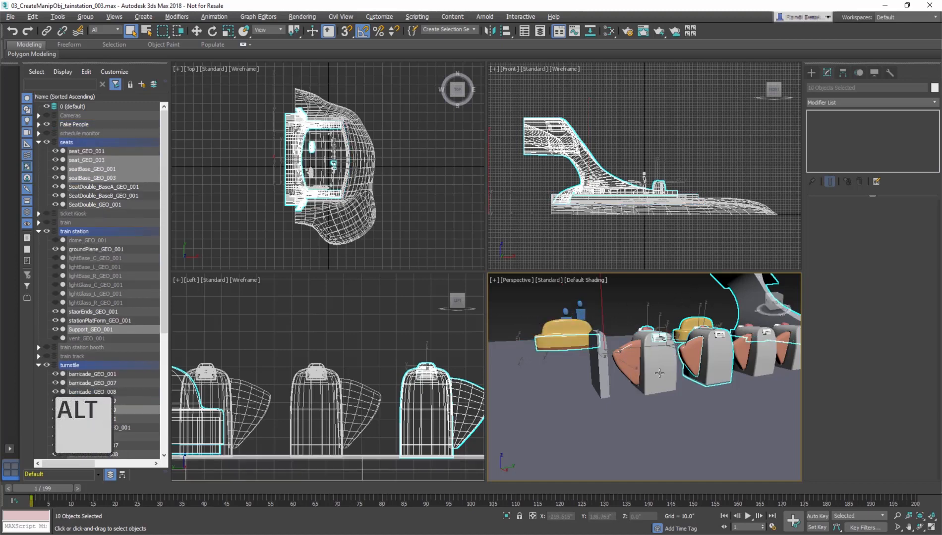
{"action": "left_click", "coordinate": [620, 313]}
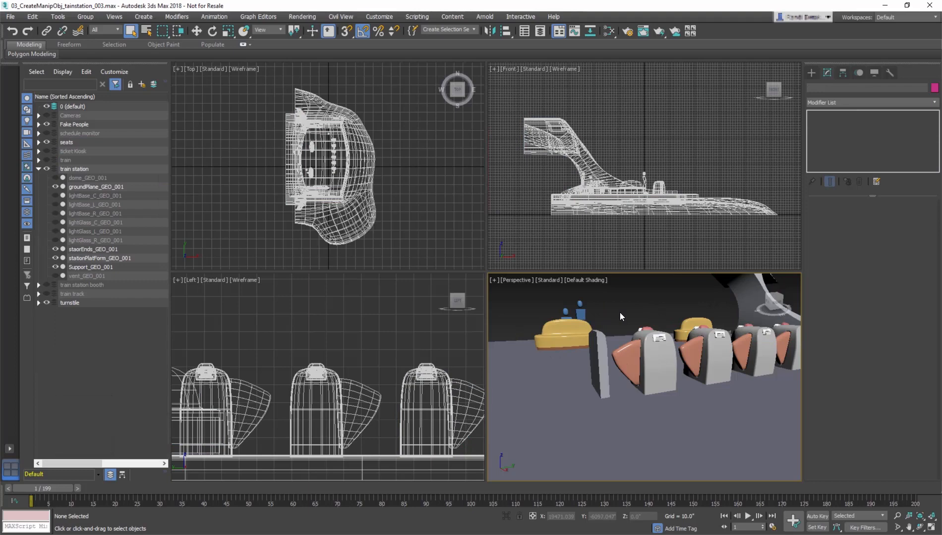
Collapse the train station layer and highlight the train station, seats and Fake People layers one at a time, finishing on seats.
{"action": "left_click", "coordinate": [39, 170]}
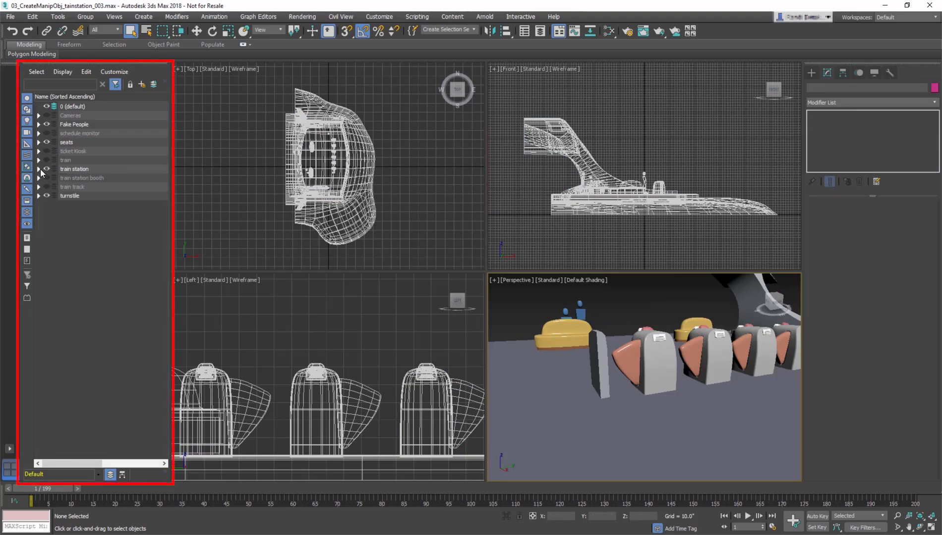
{"action": "left_click", "coordinate": [71, 170]}
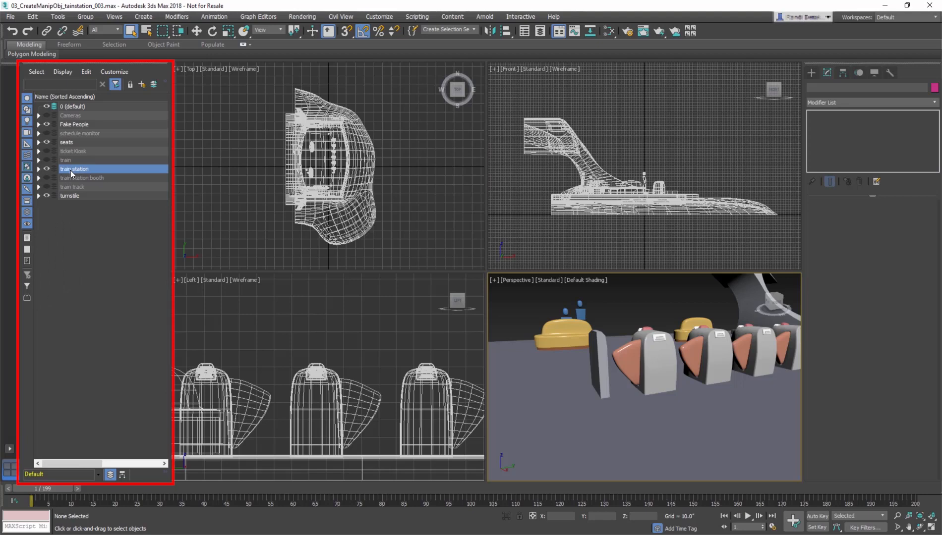
{"action": "left_click", "coordinate": [64, 142]}
{"action": "left_click", "coordinate": [67, 124]}
{"action": "left_click", "coordinate": [65, 143]}
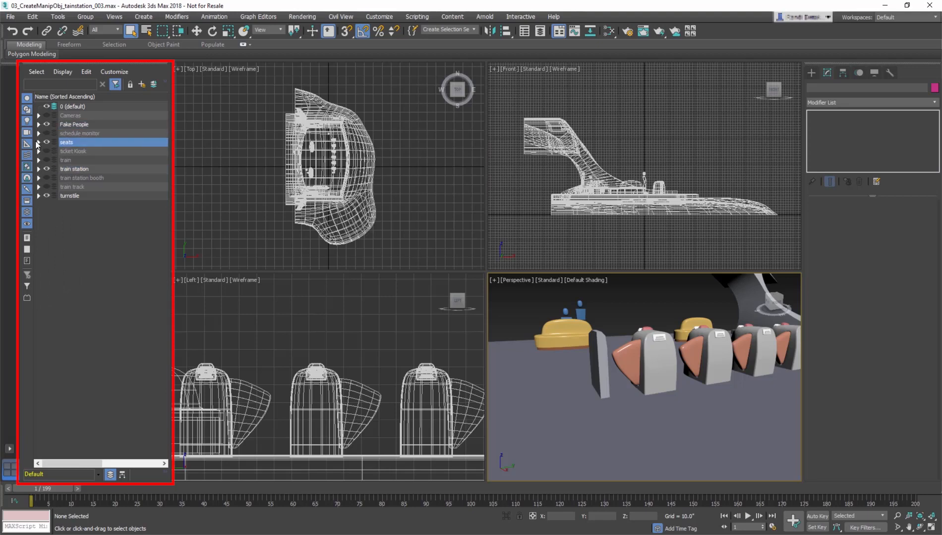
Expand the seats layer and select seat_GEO_001, seat_GEO_003, seatBase_GEO_001 and SeatDouble_BaseA_GEO_001 one at a time by name.
{"action": "left_click", "coordinate": [39, 144]}
{"action": "left_click", "coordinate": [80, 151]}
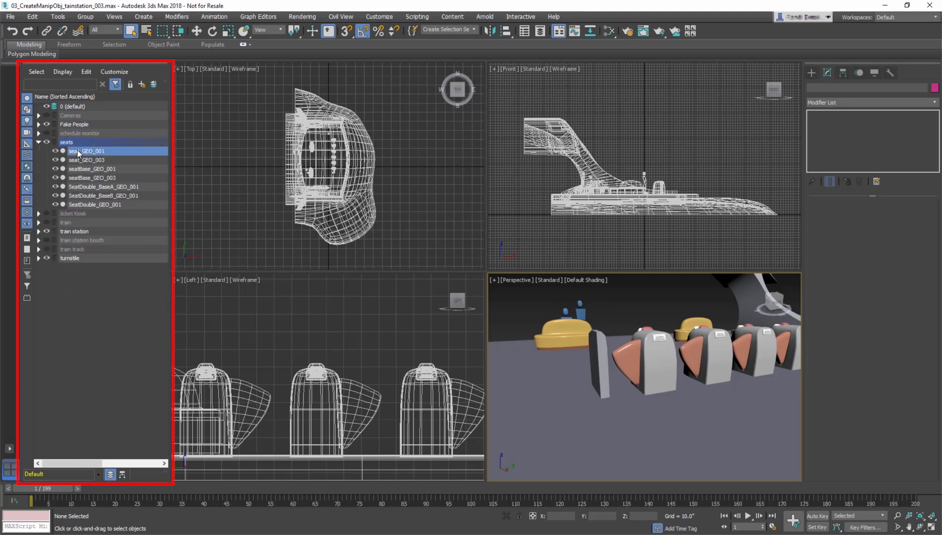
{"action": "middle_click_drag", "start_coordinate": [527, 331], "coordinate": [751, 393], "text": "alt"}
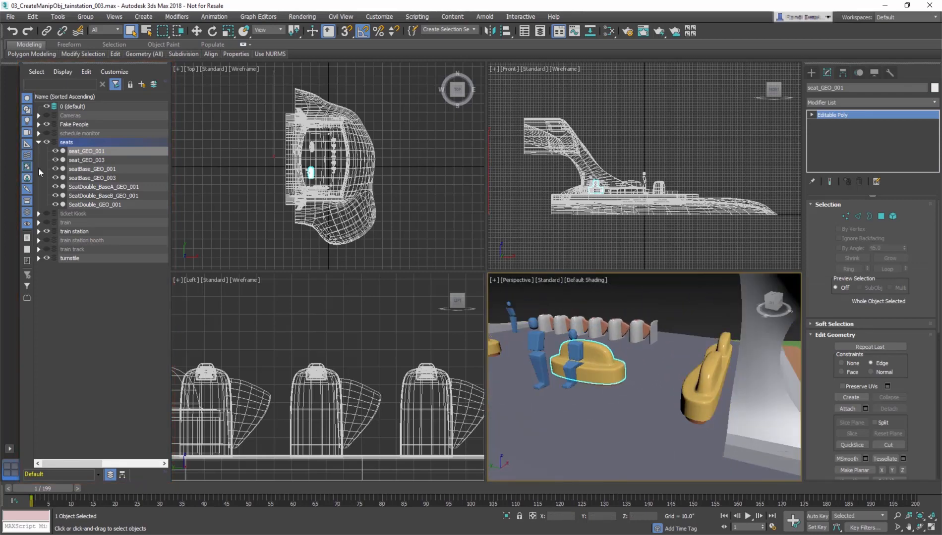
{"action": "left_click", "coordinate": [81, 160]}
{"action": "left_click", "coordinate": [82, 169]}
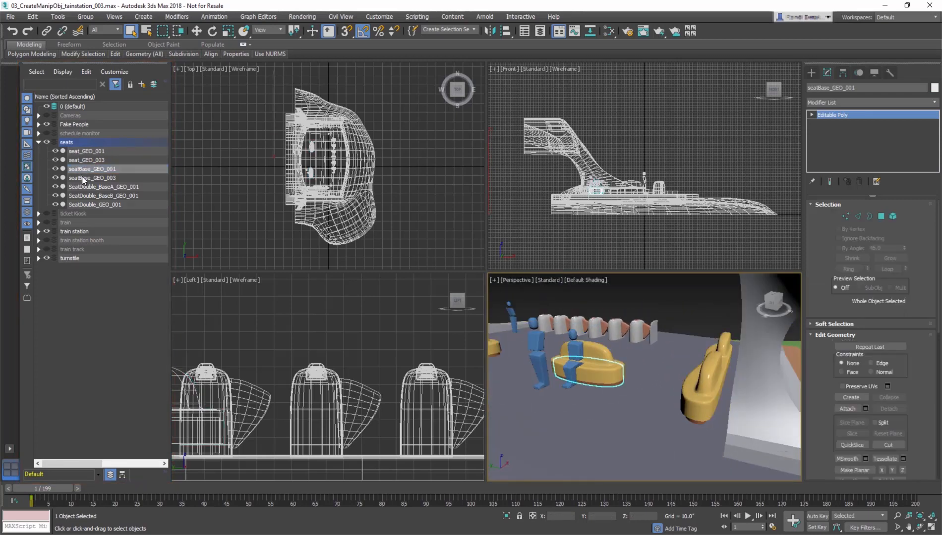
{"action": "left_click", "coordinate": [82, 187]}
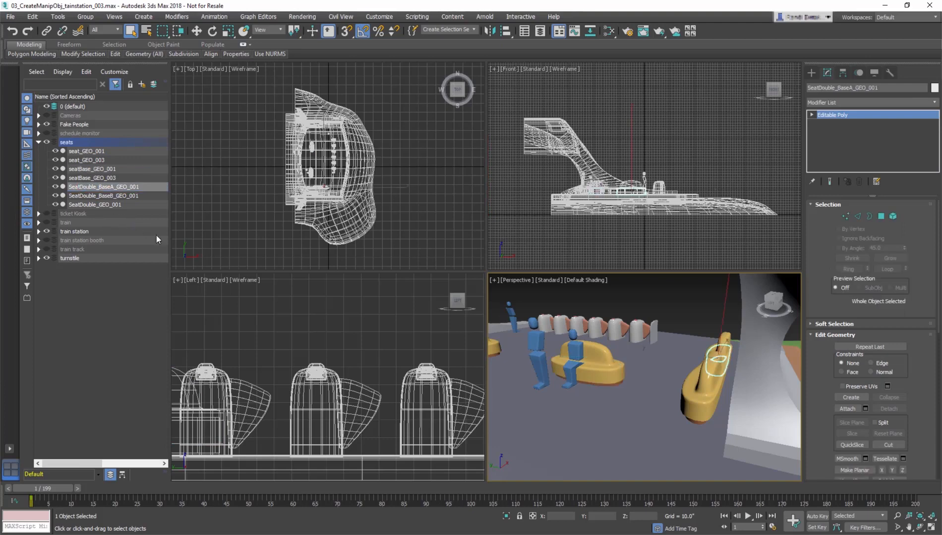
{"action": "middle_click_drag", "start_coordinate": [644, 412], "coordinate": [709, 412], "text": "alt"}
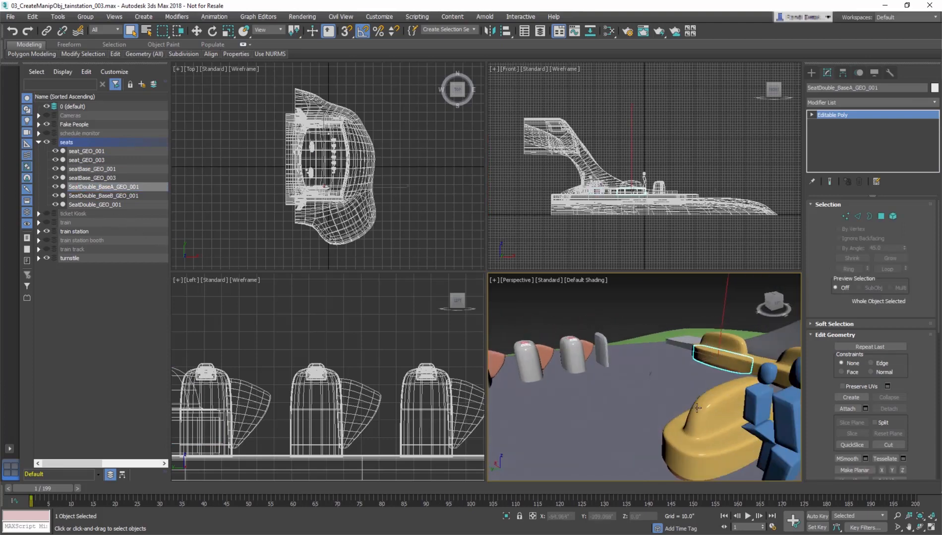
Select SeatDouble_GEO_001, SeatDouble_BaseB_GEO_001, SeatDouble_BaseA_GEO_001 and seatBase_GEO_003 together by name, then replace the selection by highlighting the Fake People layer.
{"action": "left_click", "coordinate": [74, 205], "text": "ctrl"}
{"action": "left_click", "coordinate": [79, 195], "text": "ctrl"}
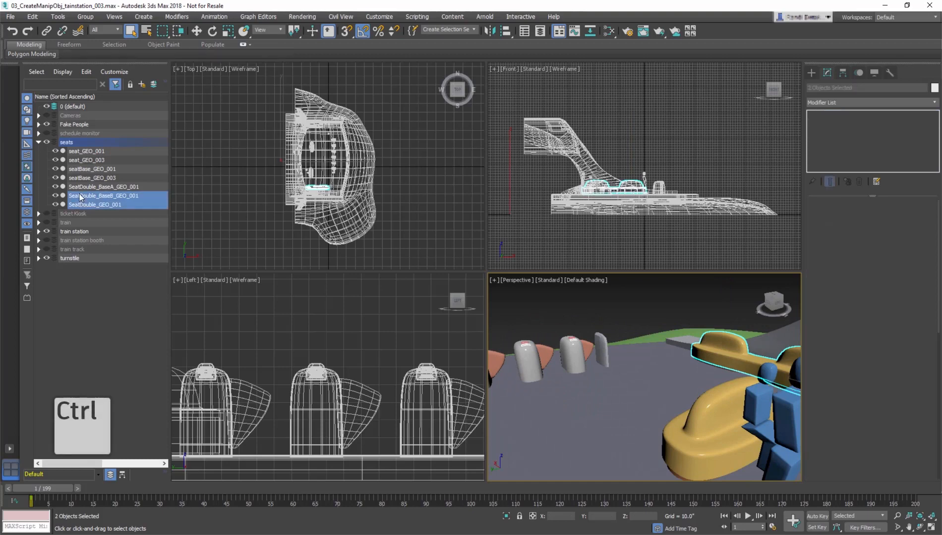
{"action": "left_click", "coordinate": [85, 178], "text": "ctrl"}
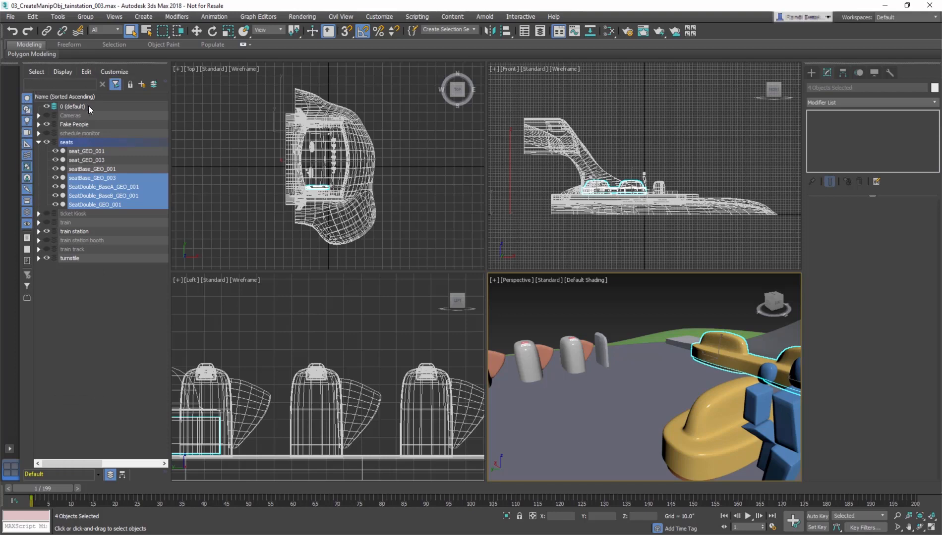
{"action": "left_click_drag", "start_coordinate": [88, 105], "coordinate": [100, 138]}
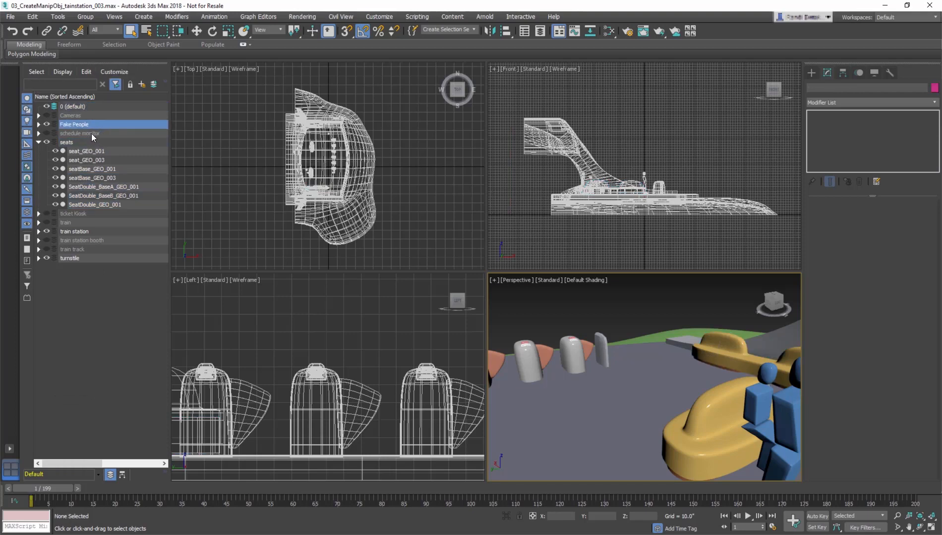
Widen the scene object list and select seat_GEO_001, followed by groundPlane_GEO_001 inside the expanded train station layer.
{"action": "left_click_drag", "start_coordinate": [171, 142], "coordinate": [253, 142]}
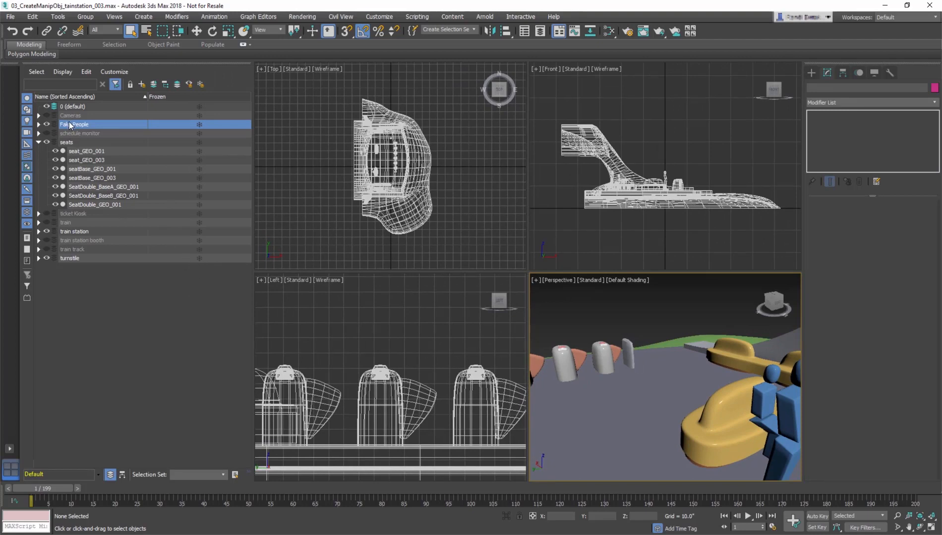
{"action": "left_click", "coordinate": [80, 151]}
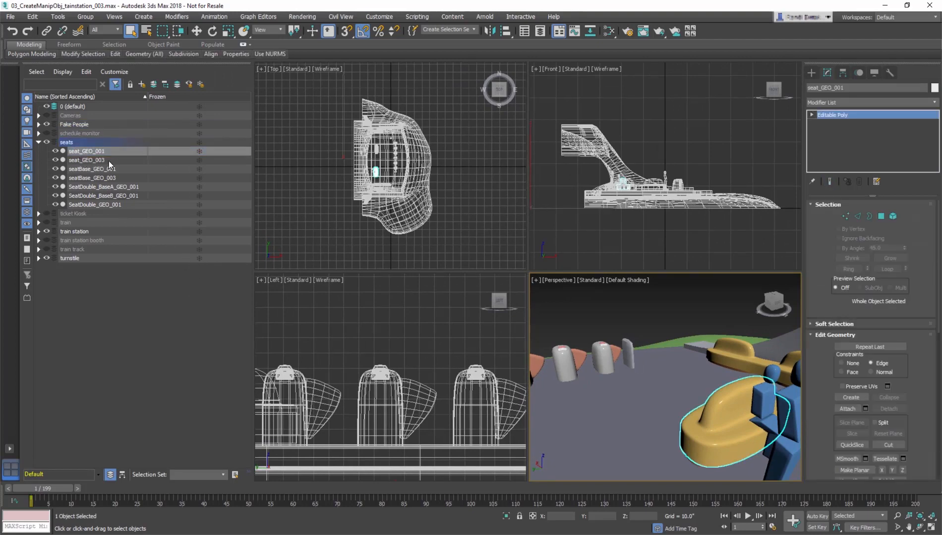
{"action": "left_click", "coordinate": [39, 231]}
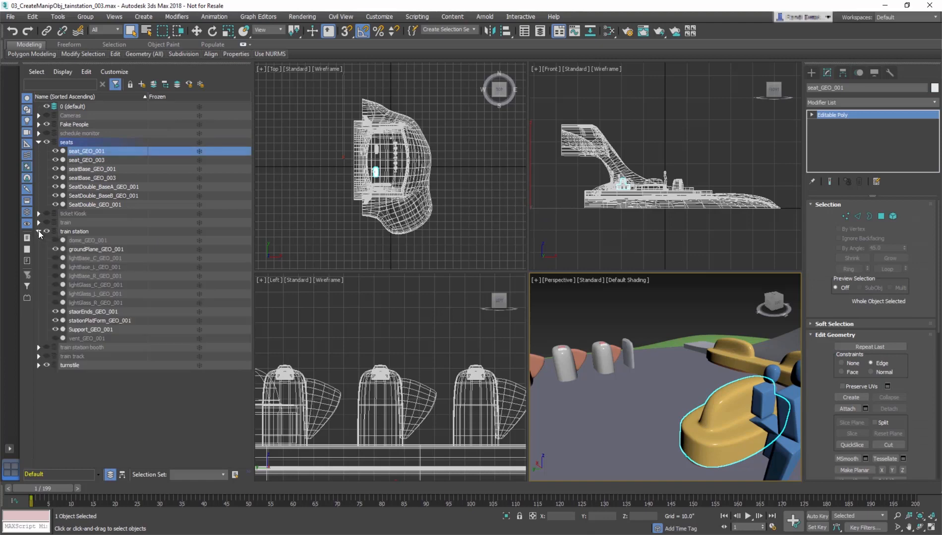
{"action": "left_click", "coordinate": [105, 250]}
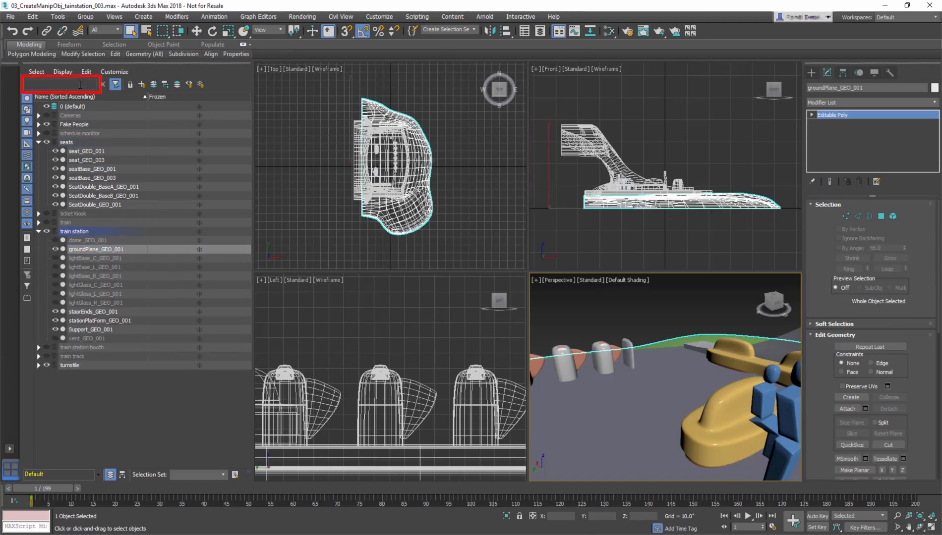
Filter the scene objects by "seat" and select seat_GEO_001, seat_GEO_003, seatBase_GEO_001, seatBase_GEO_003 and SeatDouble_BaseA_GEO_001 one after another.
{"action": "type", "text": "seat"}
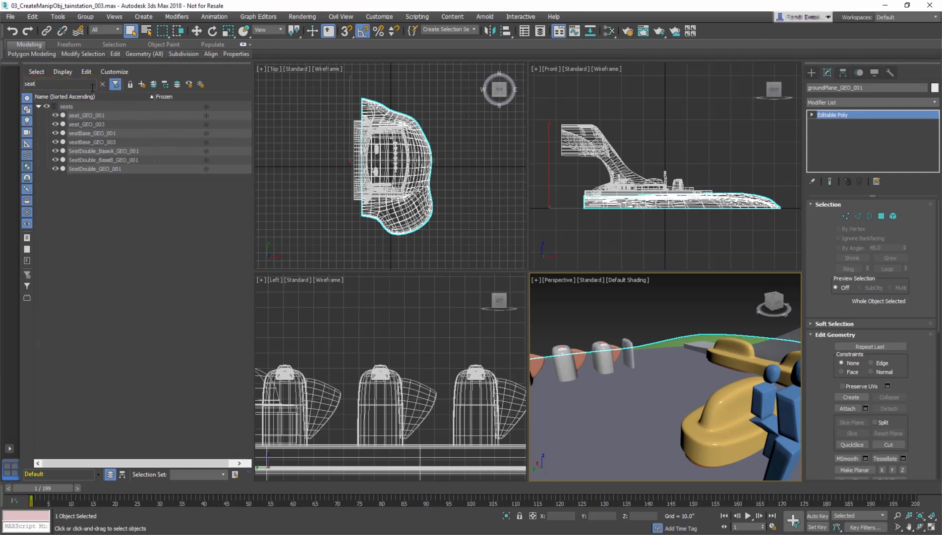
{"action": "left_click", "coordinate": [77, 116]}
{"action": "left_click", "coordinate": [81, 125]}
{"action": "left_click", "coordinate": [84, 134]}
{"action": "left_click", "coordinate": [93, 143]}
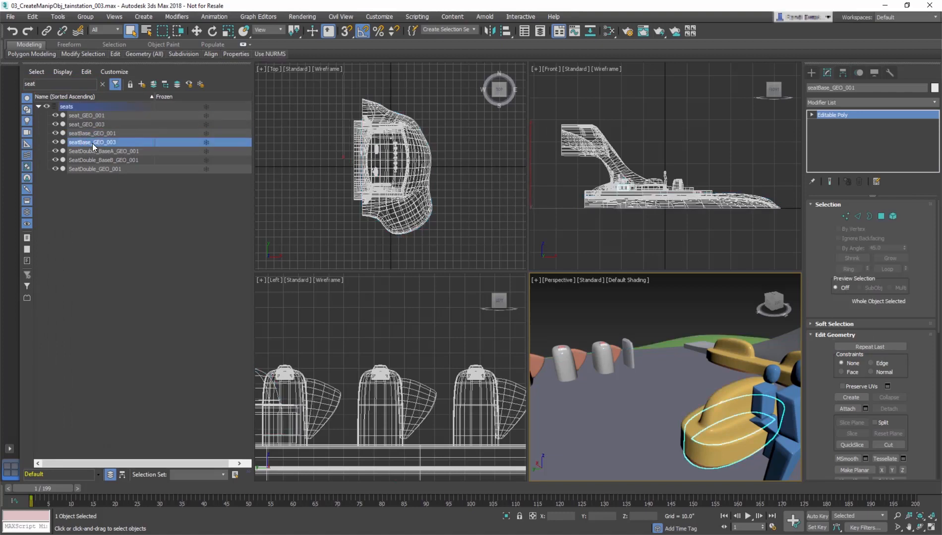
{"action": "left_click", "coordinate": [96, 151]}
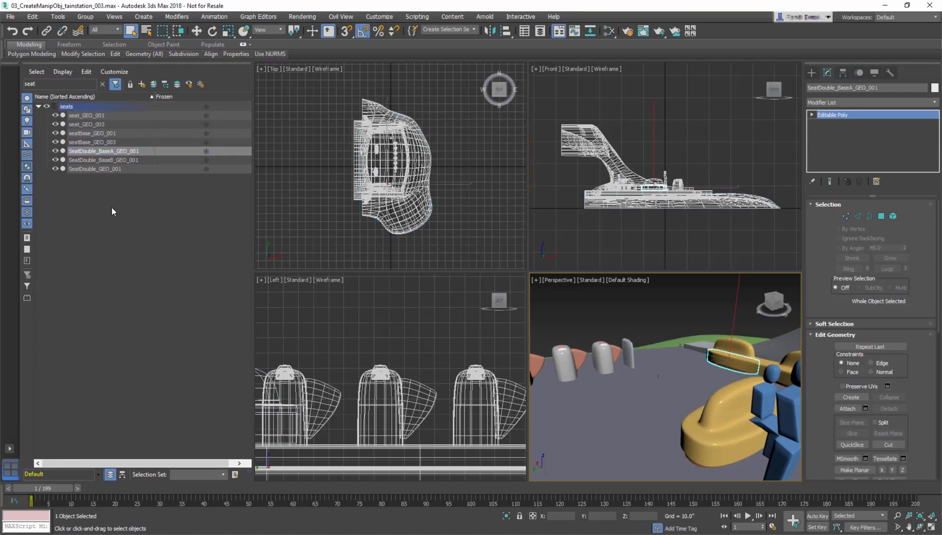
Select all objects from seat_GEO_001 through SeatDouble_GEO_001 in the filtered list and save them as a named selection set called "seat".
{"action": "left_click", "coordinate": [99, 115]}
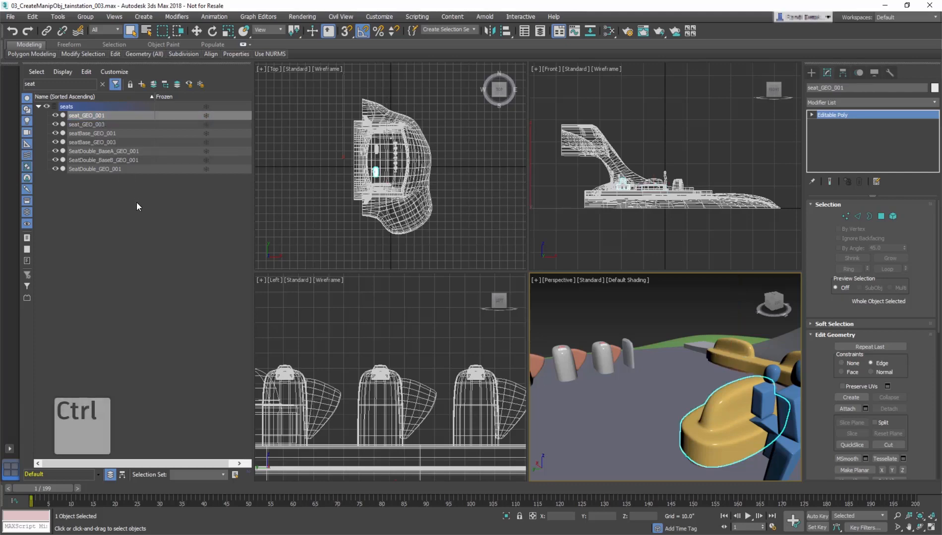
{"action": "left_click", "coordinate": [131, 169], "text": "shift"}
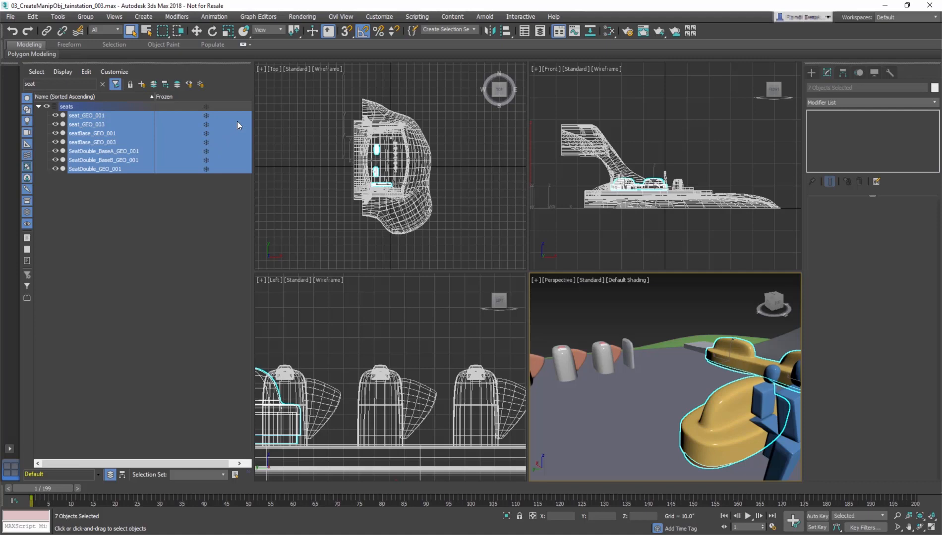
{"action": "left_click_drag", "start_coordinate": [253, 122], "coordinate": [182, 121]}
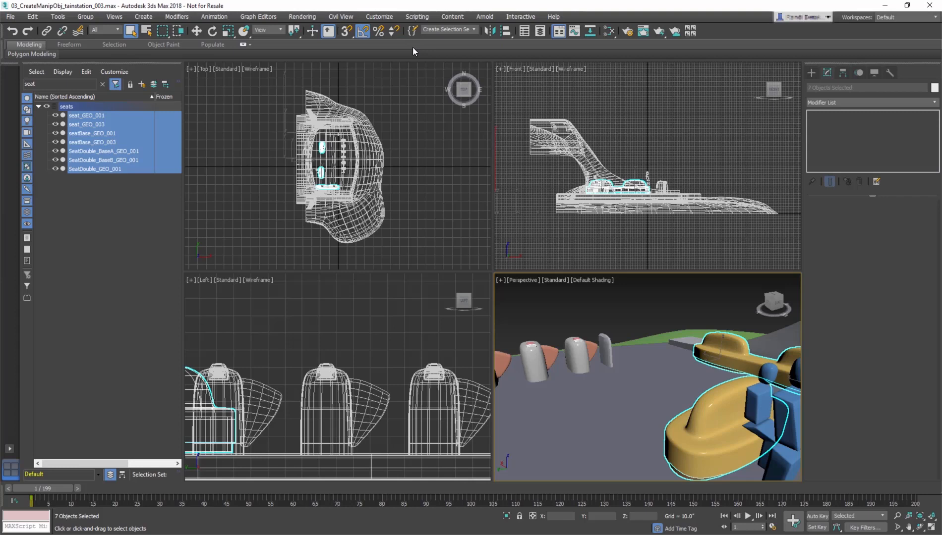
{"action": "left_click", "coordinate": [448, 31]}
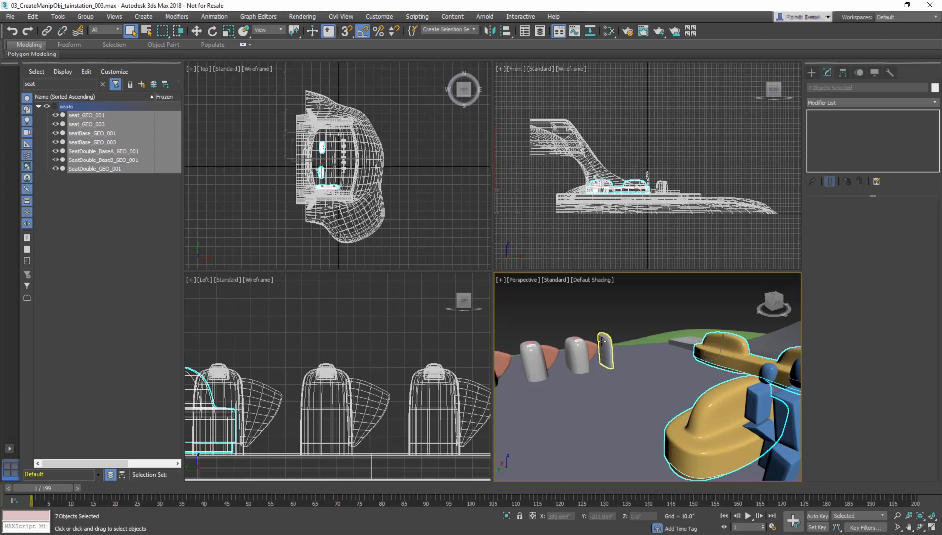
Deselect everything in the perspective view, and reselect the seat objects by recalling the "seat" selection set.
{"action": "middle_click_drag", "start_coordinate": [606, 364], "coordinate": [651, 297], "text": "alt"}
{"action": "scroll", "coordinate": [727, 332], "scroll_direction": "down", "scroll_amount": 3}
{"action": "scroll", "coordinate": [725, 331], "scroll_direction": "down", "scroll_amount": 5}
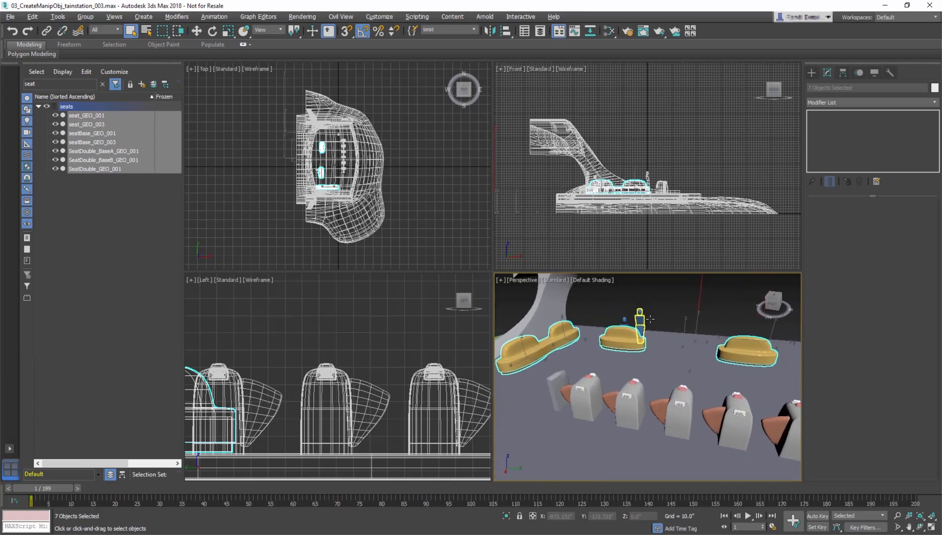
{"action": "left_click", "coordinate": [651, 298]}
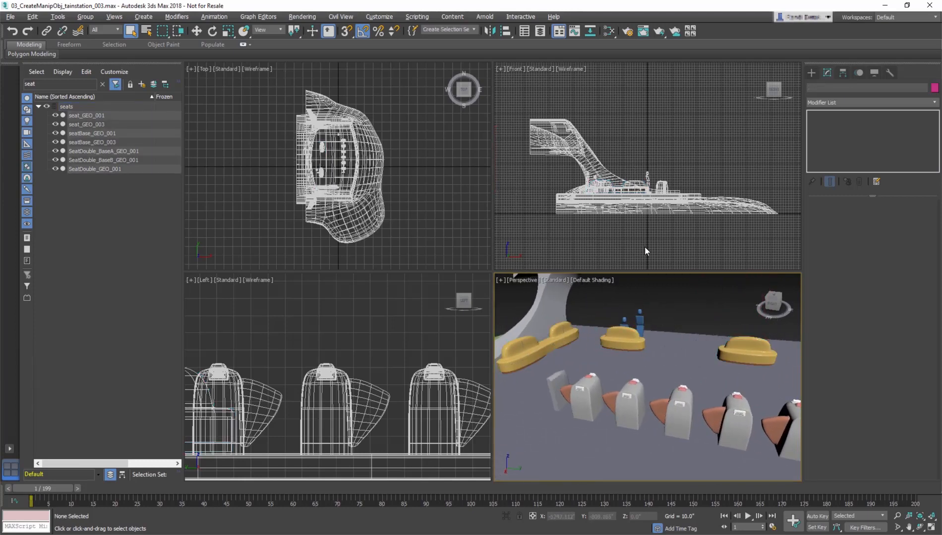
{"action": "left_click", "coordinate": [472, 30]}
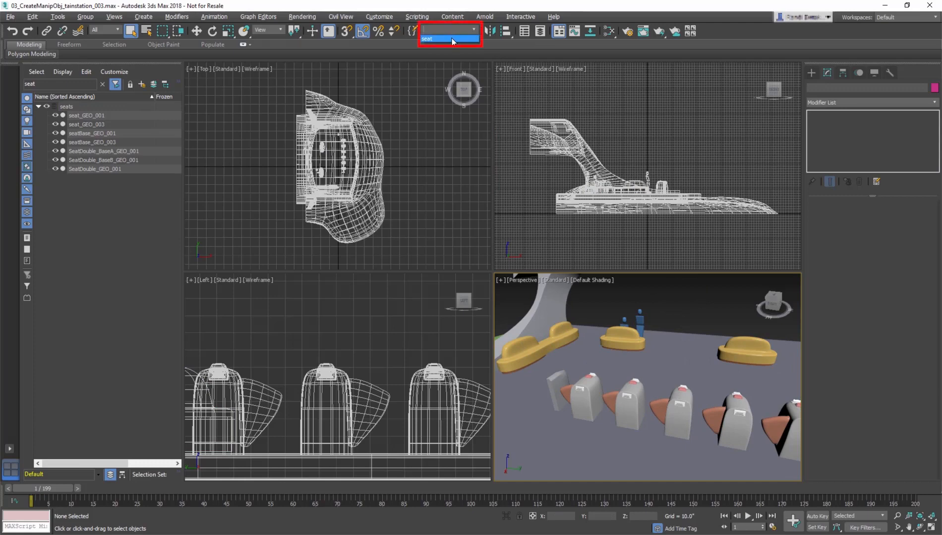
{"action": "left_click", "coordinate": [451, 39]}
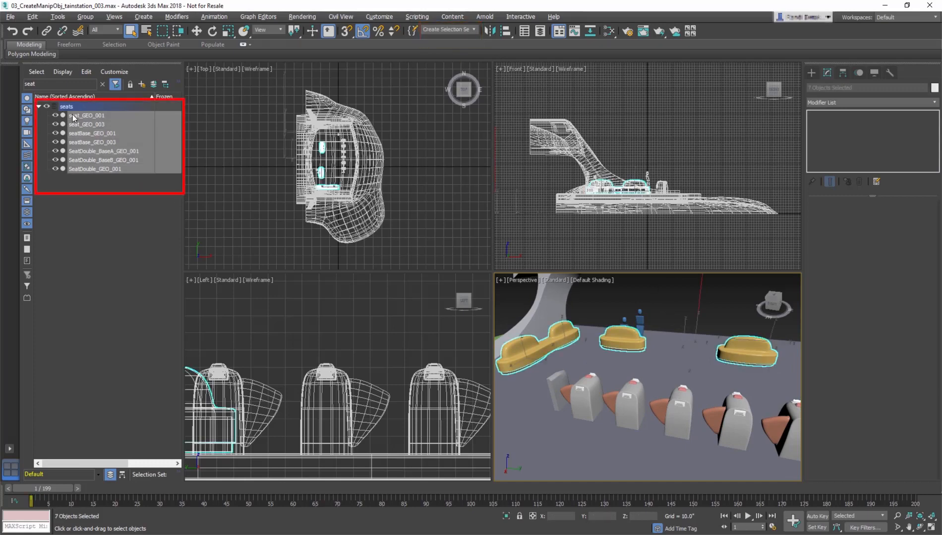
Clear the "seat" name filter and recall the "seat" selection set from the scene object list's own selection set control.
{"action": "left_click", "coordinate": [103, 85]}
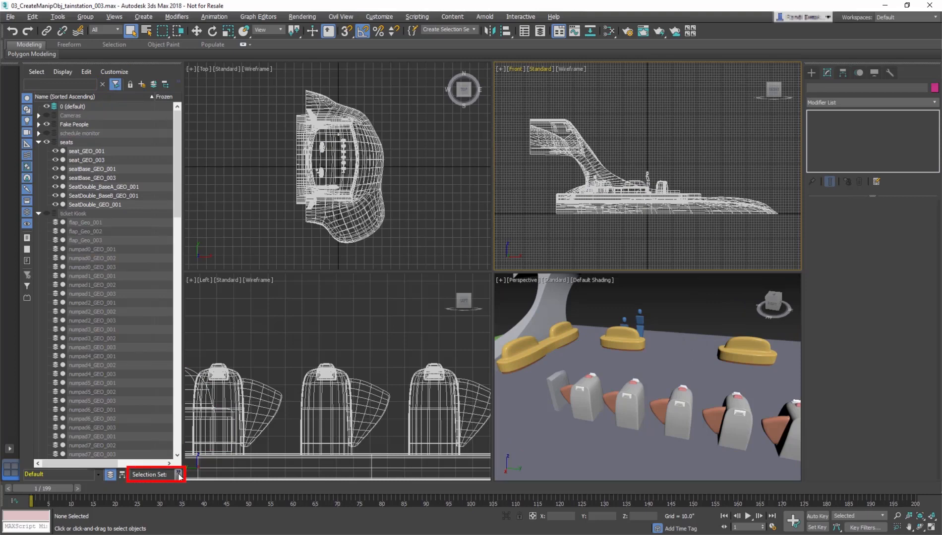
{"action": "left_click", "coordinate": [179, 476]}
{"action": "left_click", "coordinate": [139, 449]}
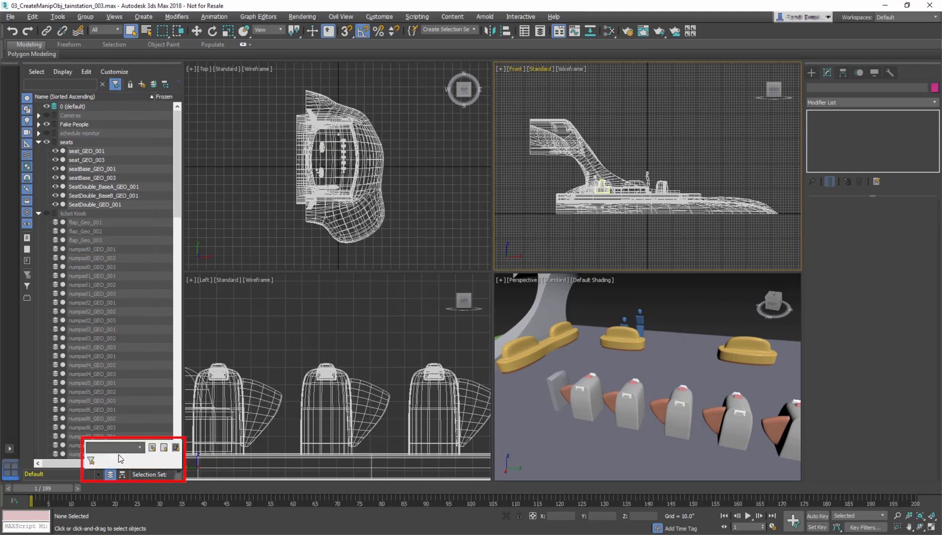
{"action": "left_click", "coordinate": [117, 457]}
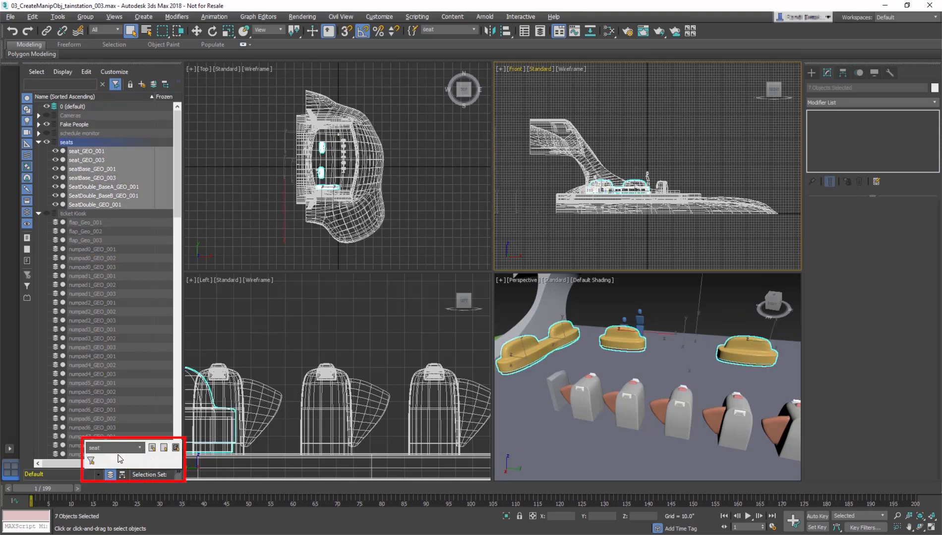
Clear the selection in the perspective view and recall the "seat" set through the main named selection sets.
{"action": "left_click", "coordinate": [644, 293]}
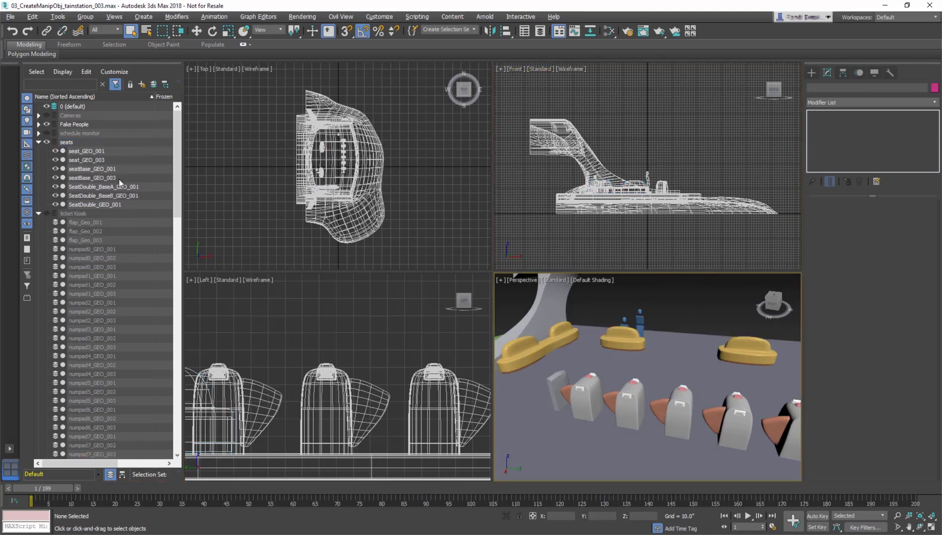
{"action": "left_click", "coordinate": [474, 29]}
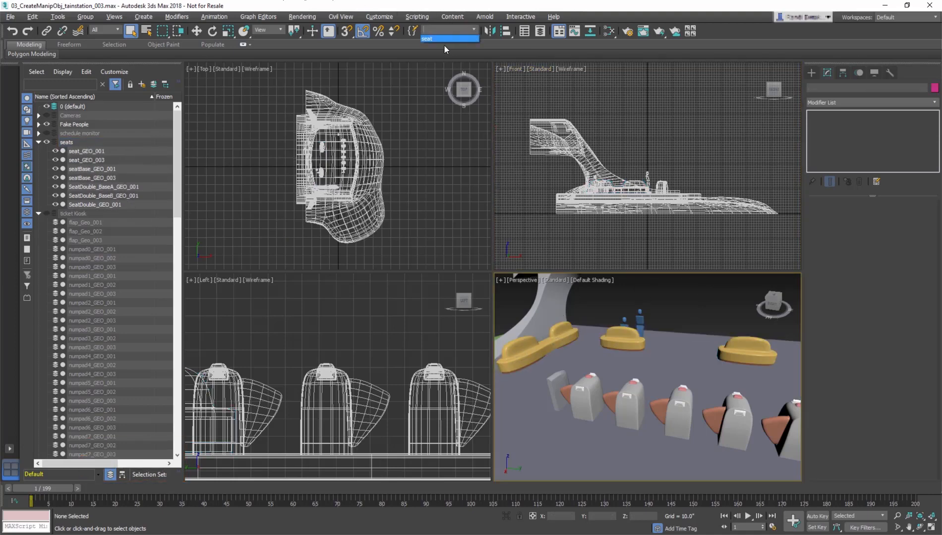
{"action": "left_click", "coordinate": [445, 39]}
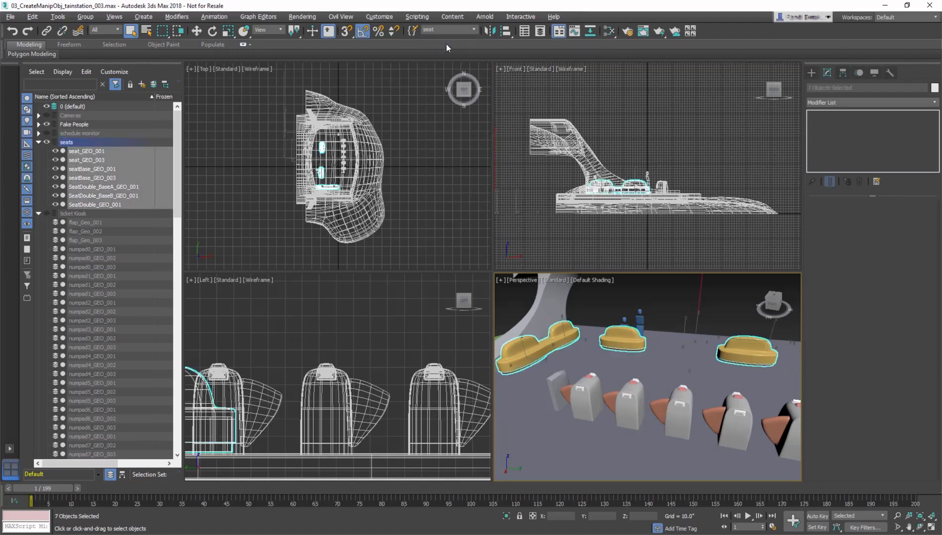